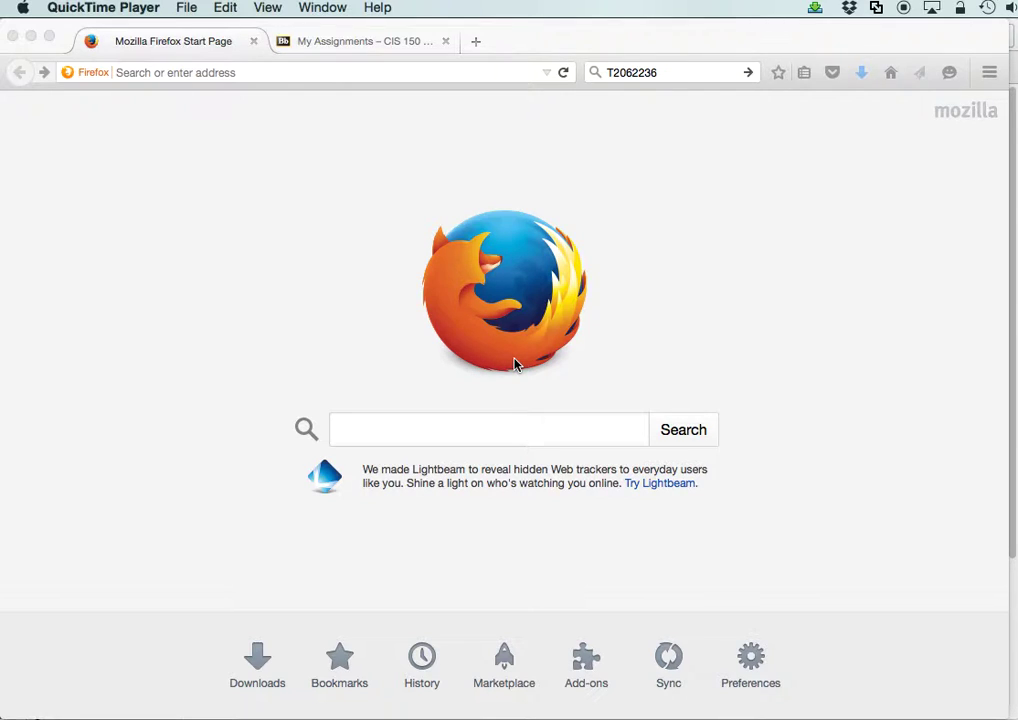
Glance at My Assignments, then load the SAM login page at sam.cengage.com
{"action": "left_click", "coordinate": [350, 50]}
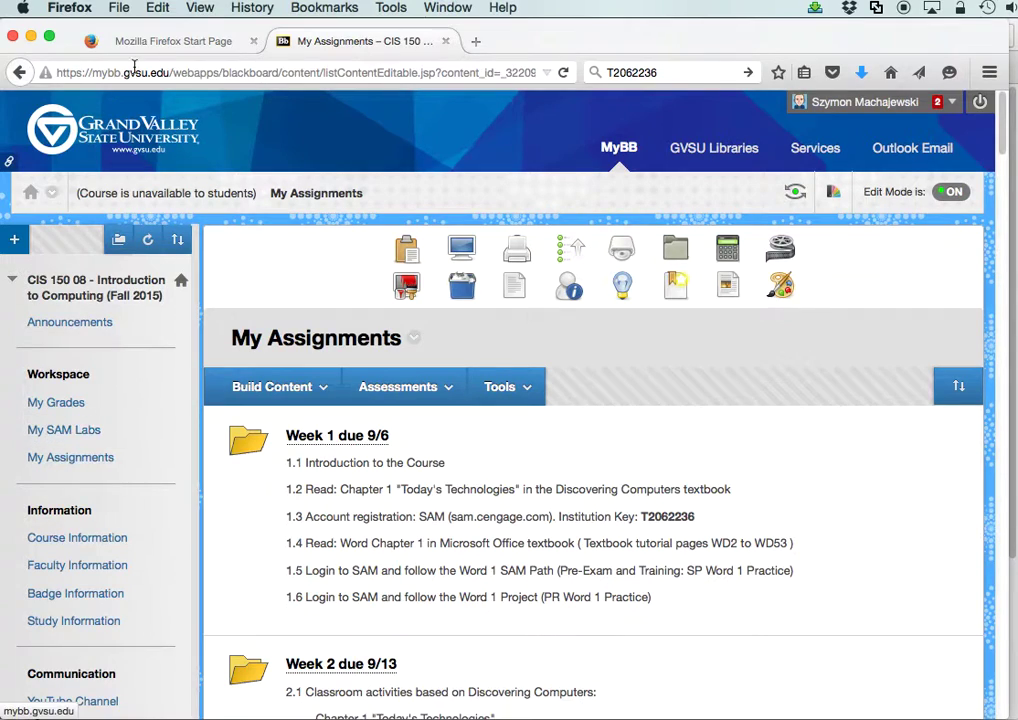
{"action": "left_click", "coordinate": [163, 45]}
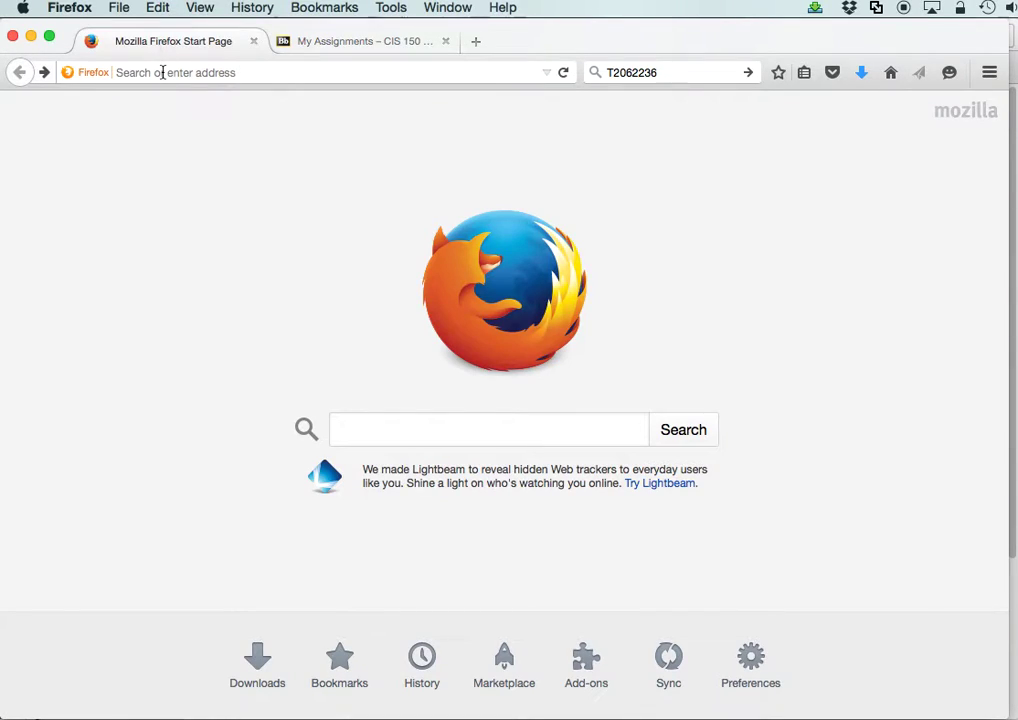
{"action": "left_click", "coordinate": [162, 72]}
{"action": "type", "text": "sam.cengage.com/"}
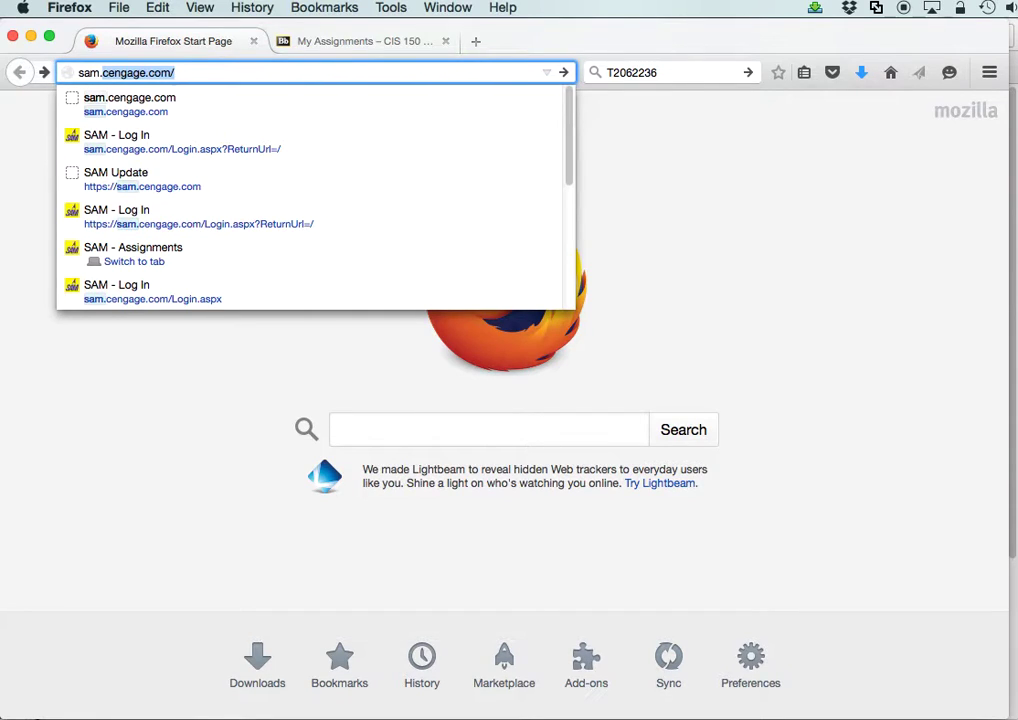
{"action": "key", "text": "Return"}
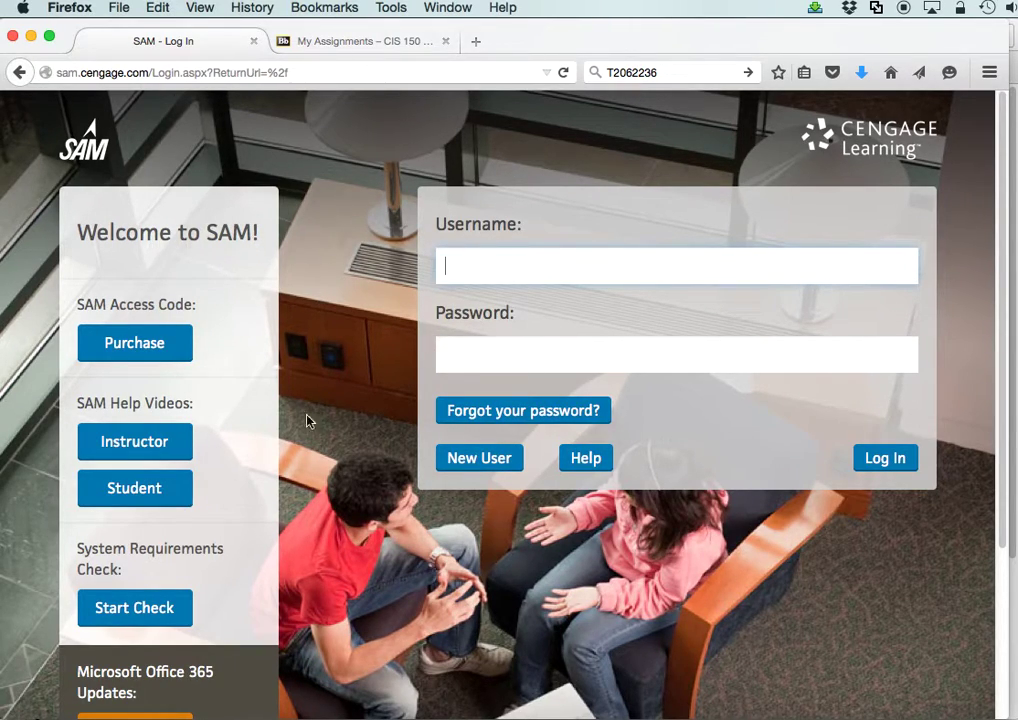
Start new-user sign-up and submit the saved institution key copied from the search box
{"action": "left_click", "coordinate": [485, 460]}
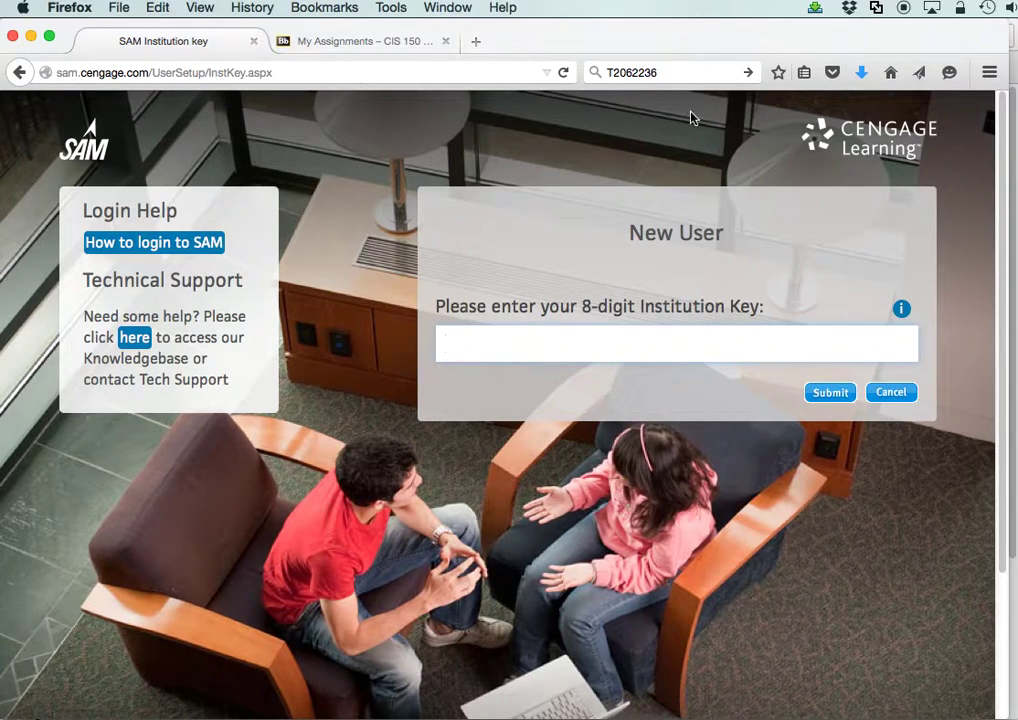
{"action": "left_click", "coordinate": [637, 74]}
{"action": "key", "text": "super+c"}
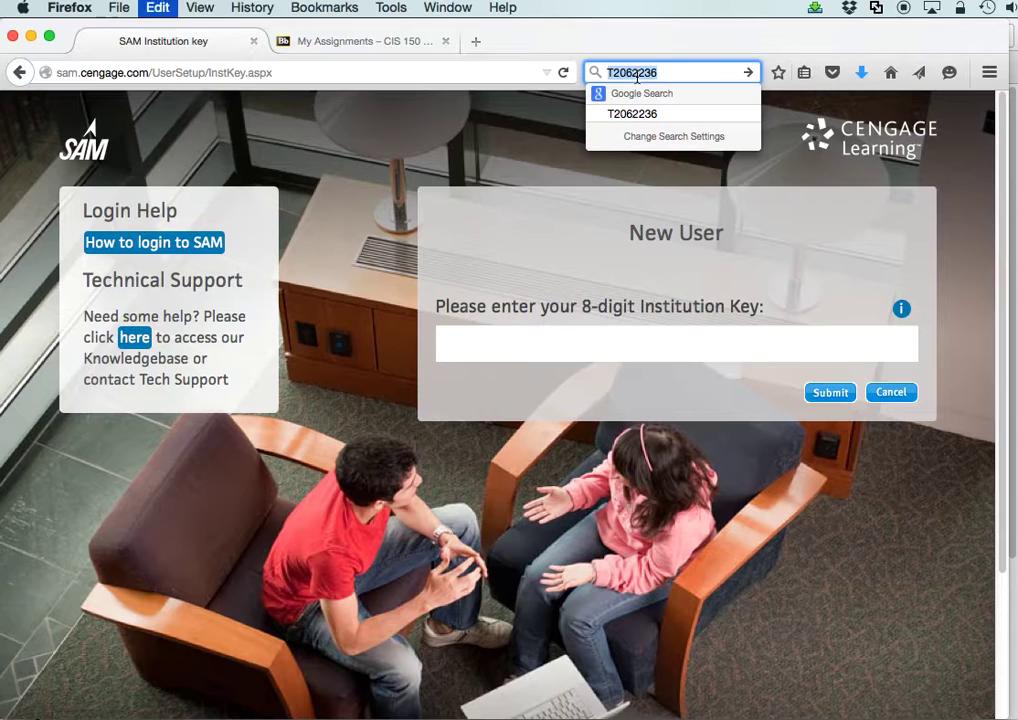
{"action": "left_click", "coordinate": [479, 350]}
{"action": "key", "text": "super+v"}
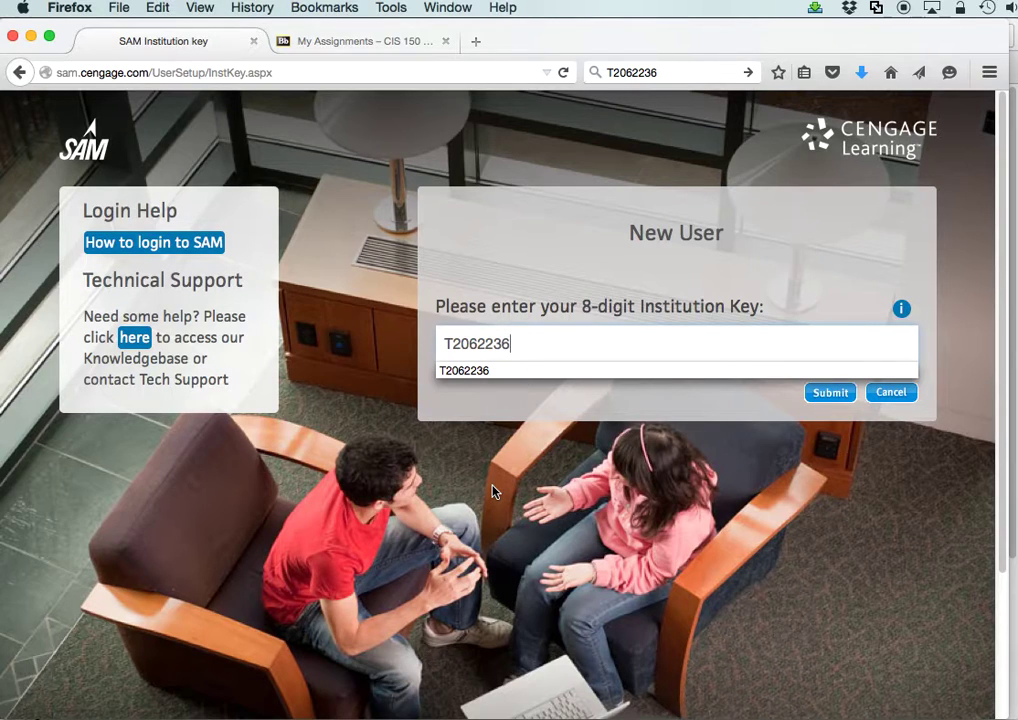
{"action": "left_click", "coordinate": [651, 421]}
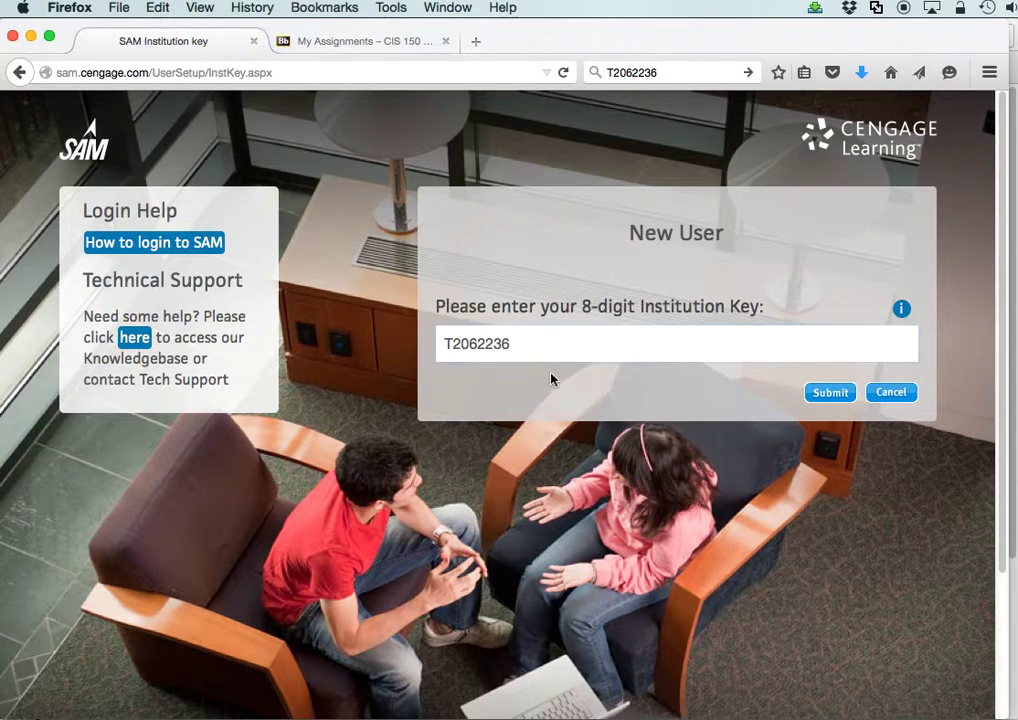
{"action": "left_click", "coordinate": [827, 394]}
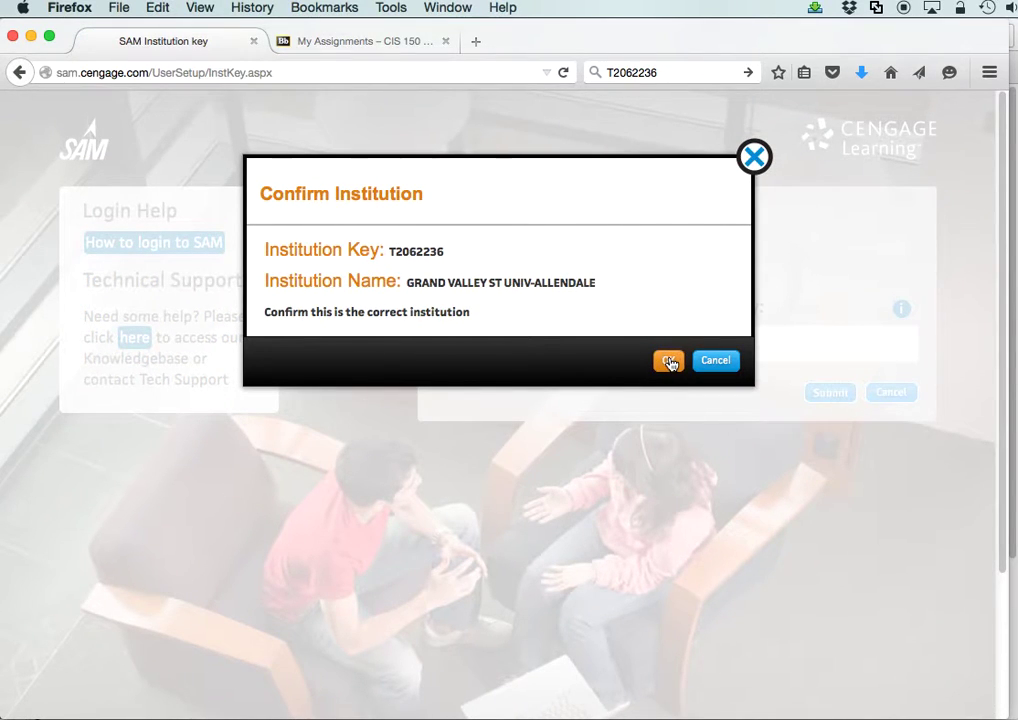
Confirm GRAND VALLEY ST UNIV-ALLENDALE as the institution and go to the empty Key Code field
{"action": "left_click", "coordinate": [668, 360]}
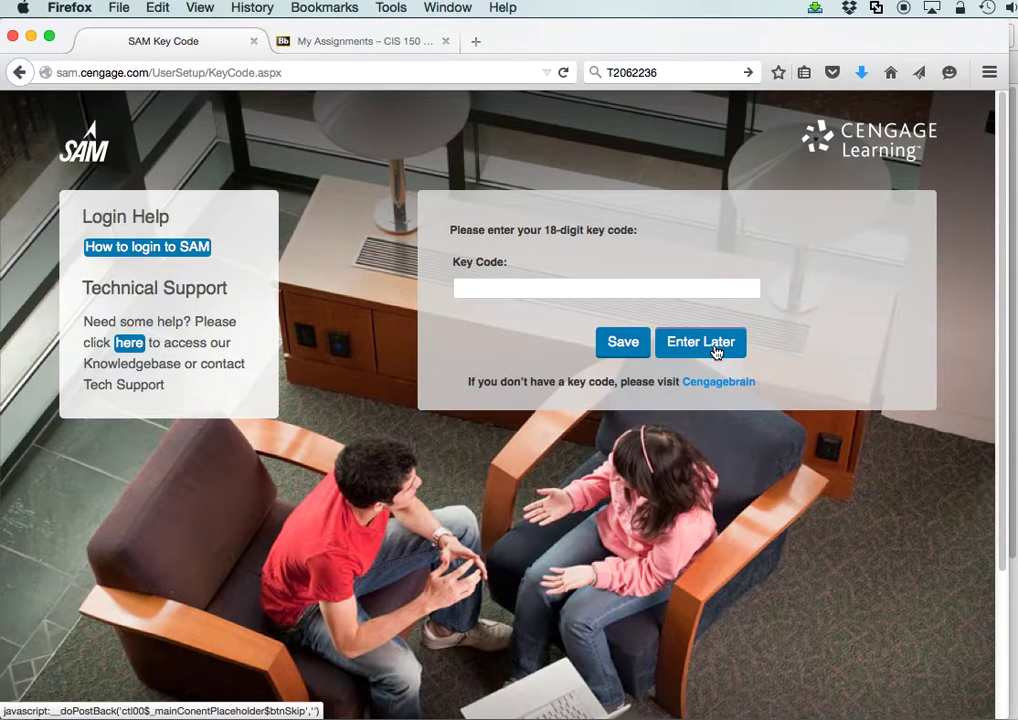
{"action": "left_click", "coordinate": [682, 288]}
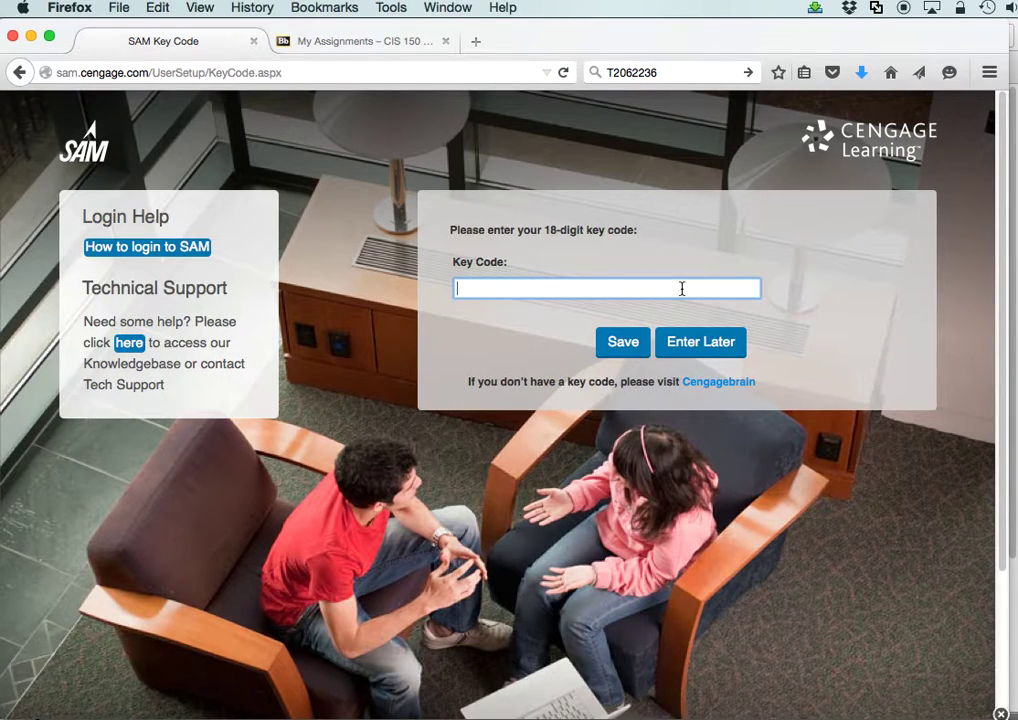
Defer the key code with Enter Later and fill in the student's first and last name
{"action": "left_click", "coordinate": [705, 342]}
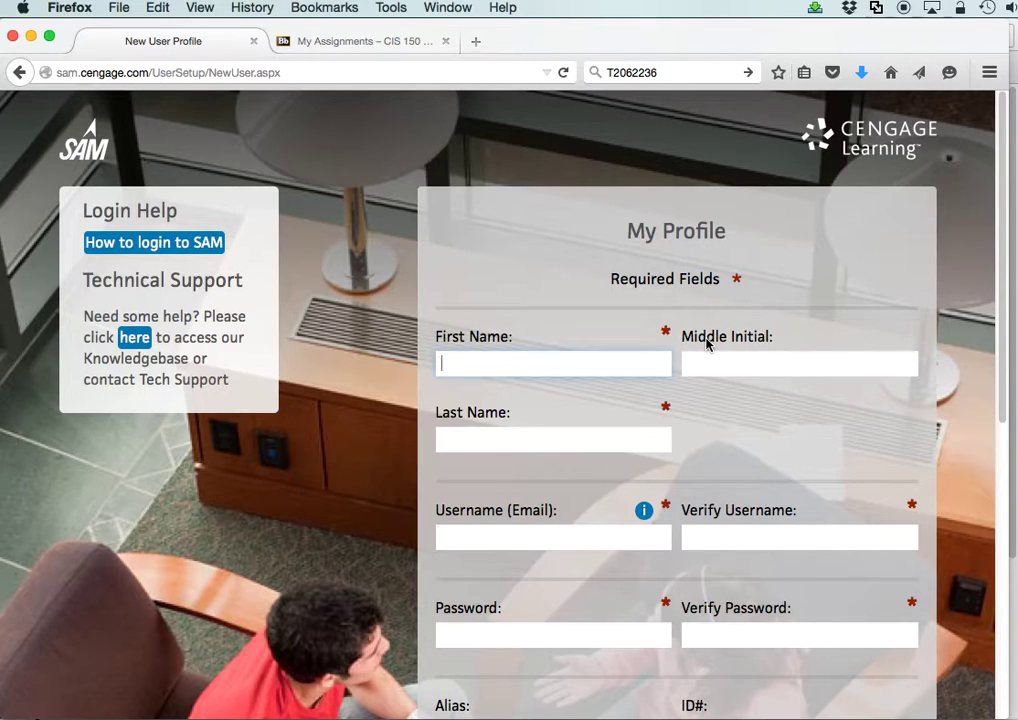
{"action": "key", "text": "Tab"}
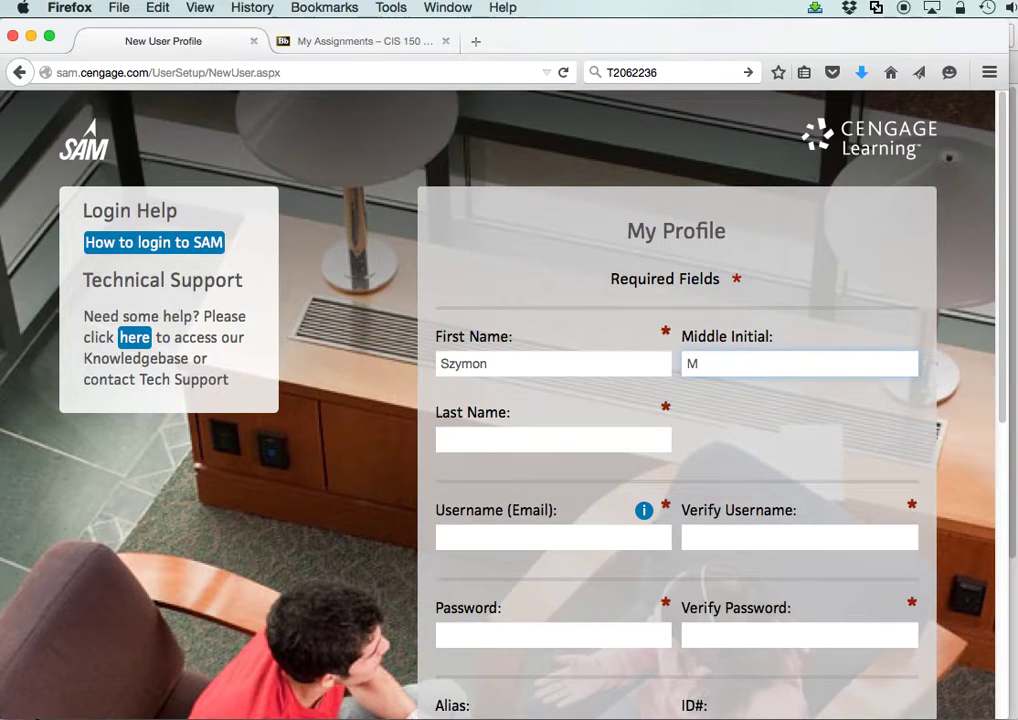
{"action": "key", "text": "Tab"}
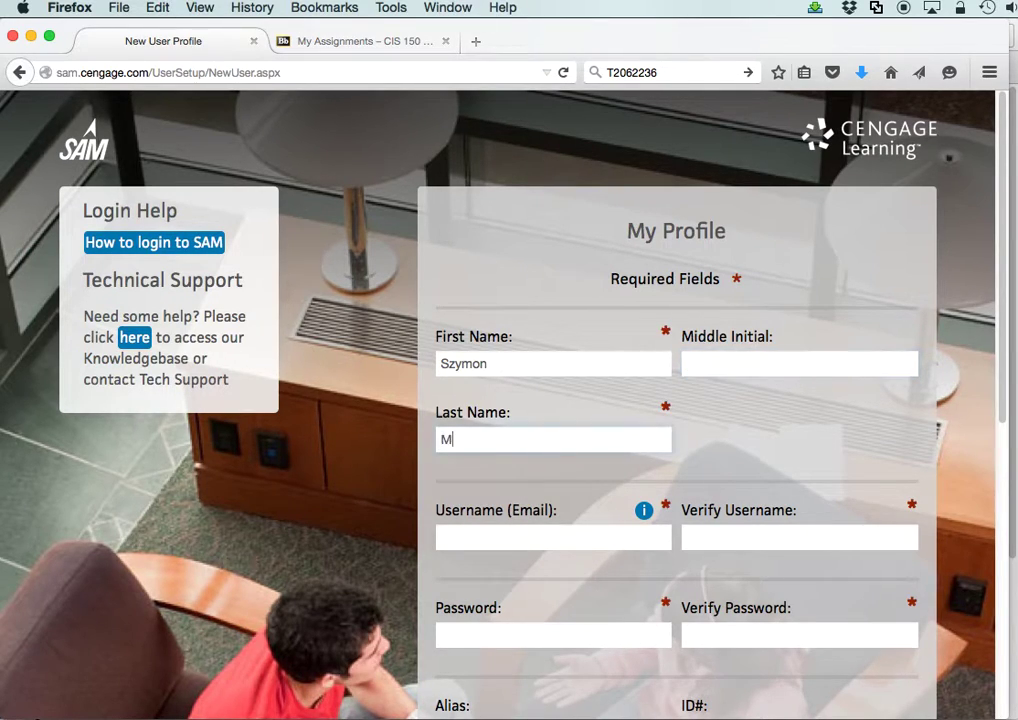
Enter the student's university mail e-mail as Username and repeat it in Verify Username
{"action": "key", "text": "Tab"}
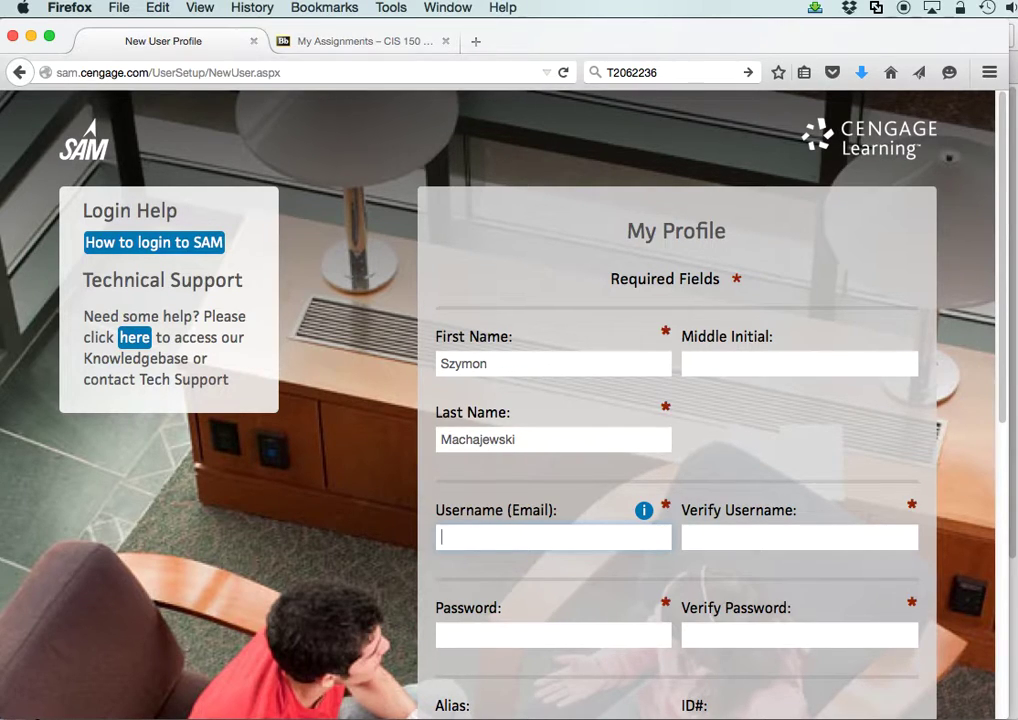
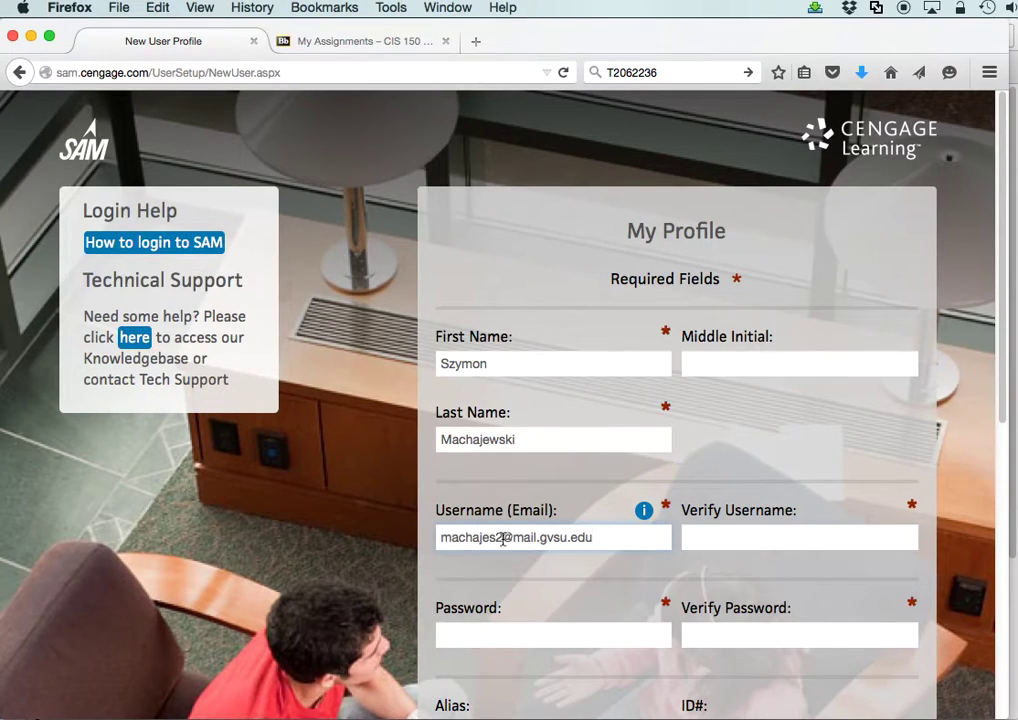
{"action": "left_click", "coordinate": [702, 538]}
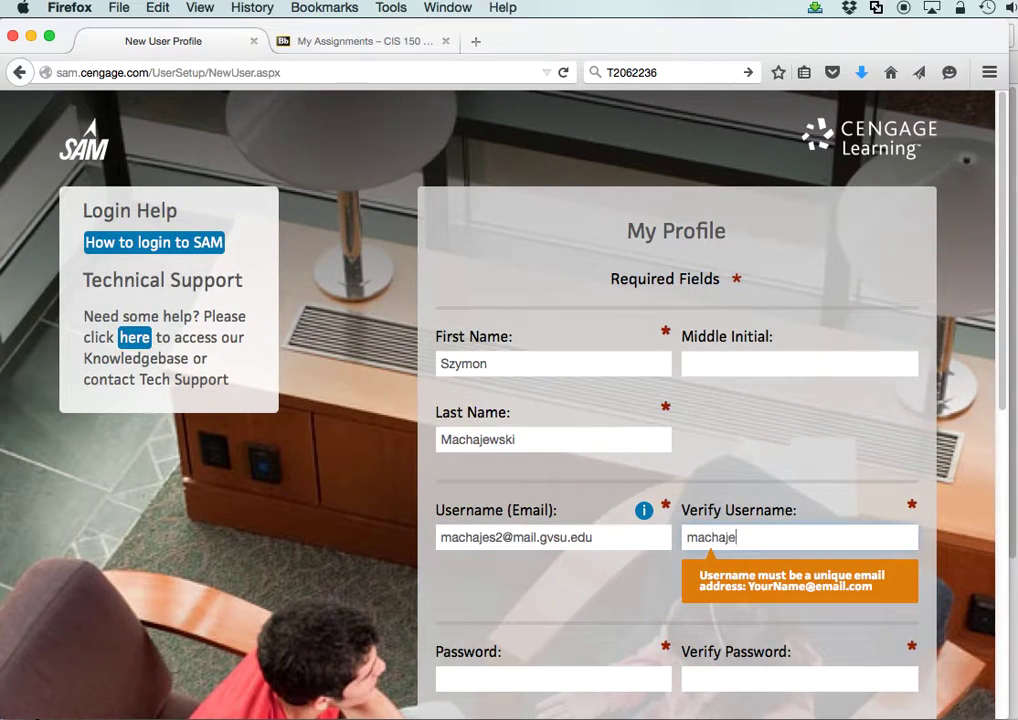
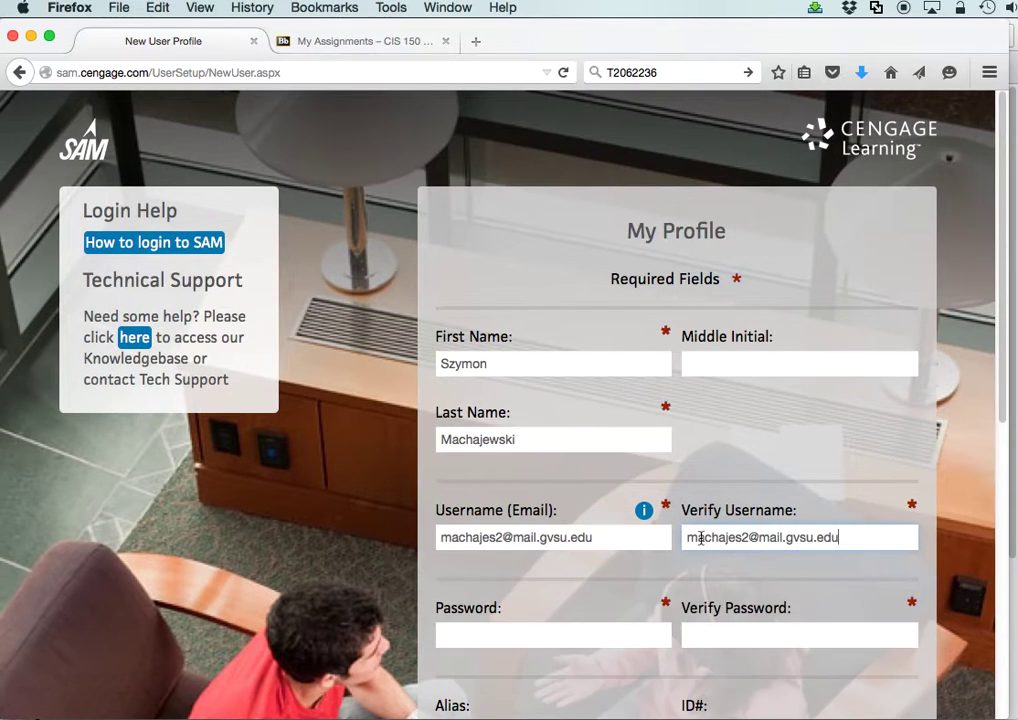
{"action": "scroll", "coordinate": [701, 538], "scroll_direction": "down", "scroll_amount": 2}
Type the account password and confirm it in the second password field
{"action": "left_click", "coordinate": [522, 580]}
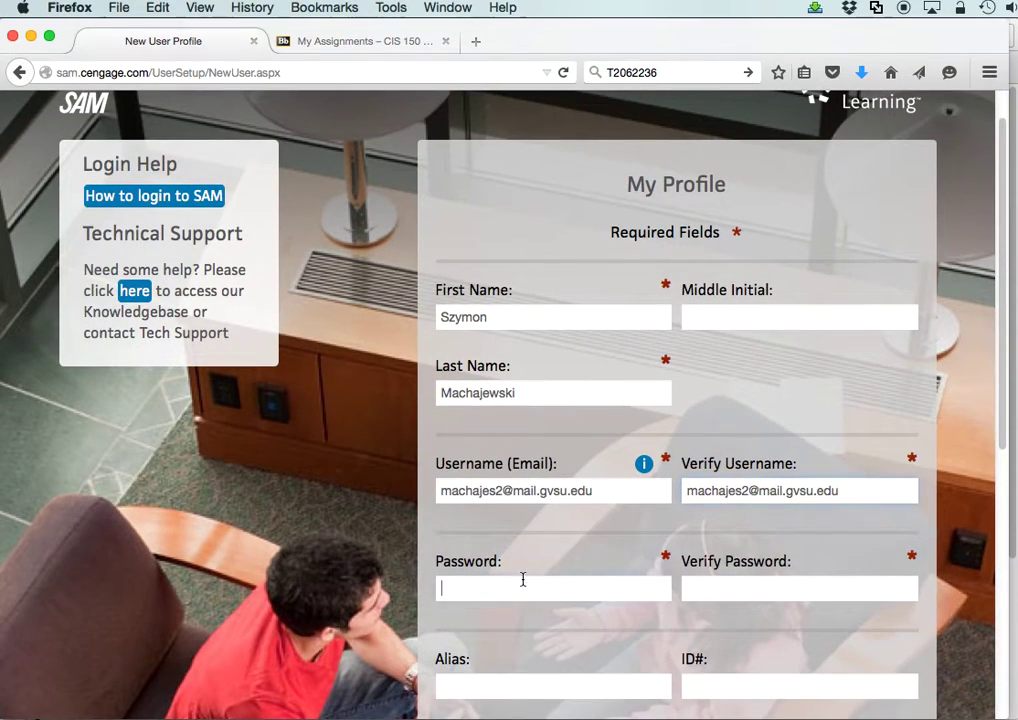
{"action": "type", "text": "•••••"}
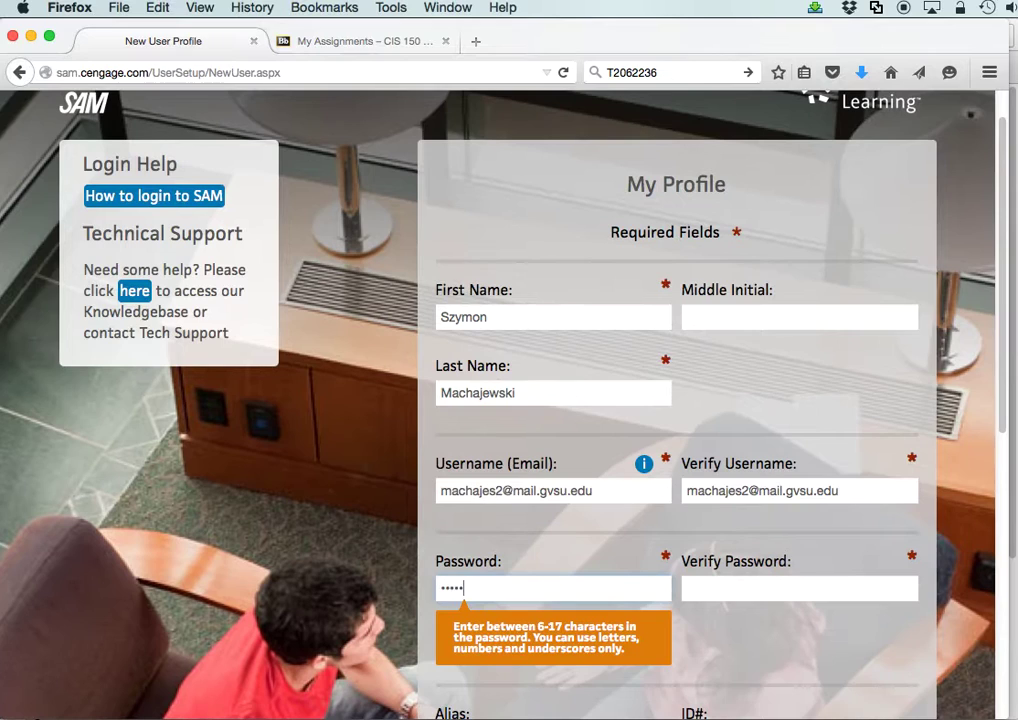
{"action": "type", "text": "•••••"}
{"action": "key", "text": "Tab"}
{"action": "type", "text": "•••"}
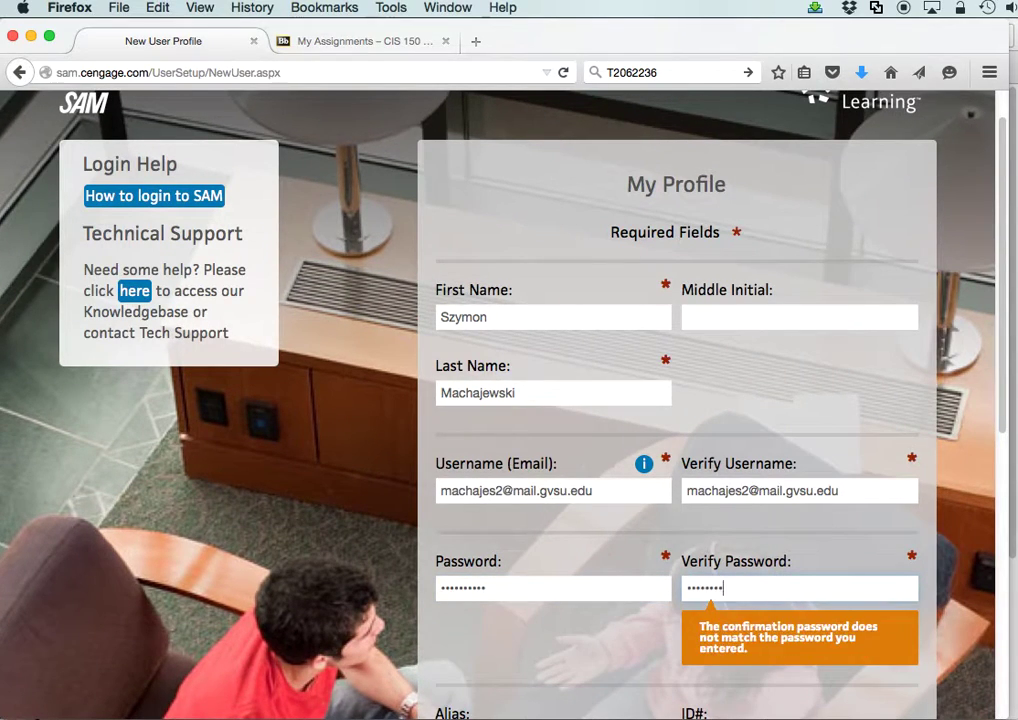
{"action": "type", "text": "••"}
{"action": "scroll", "coordinate": [676, 400], "scroll_direction": "down", "scroll_amount": 4}
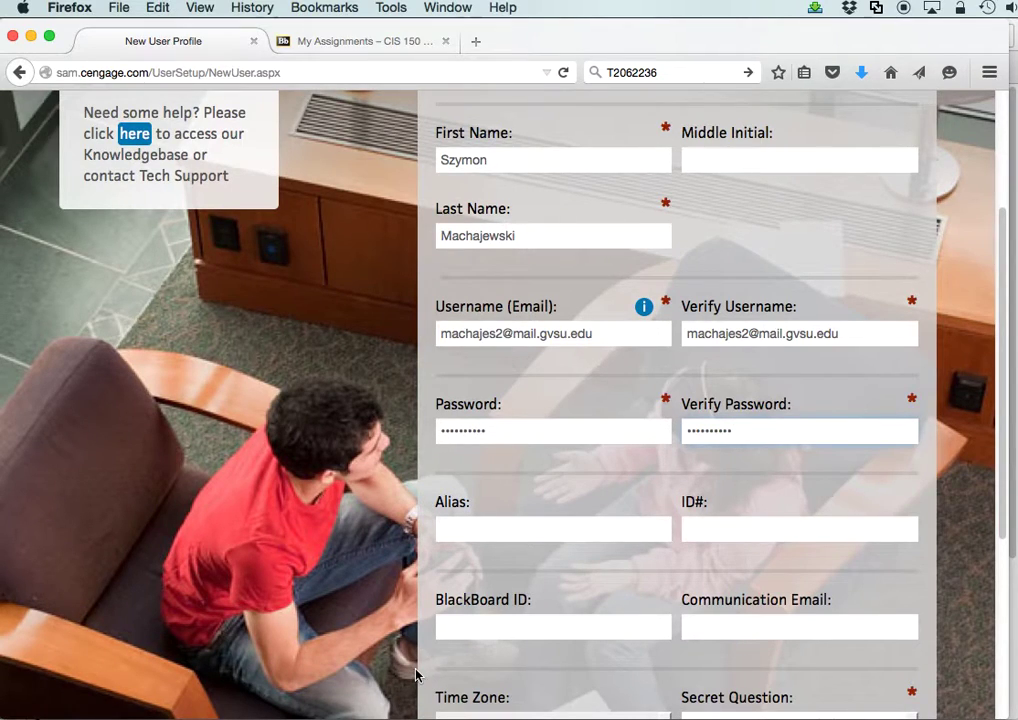
Fill in the student's Blackboard ID and a secret answer to complete the profile
{"action": "left_click", "coordinate": [475, 629]}
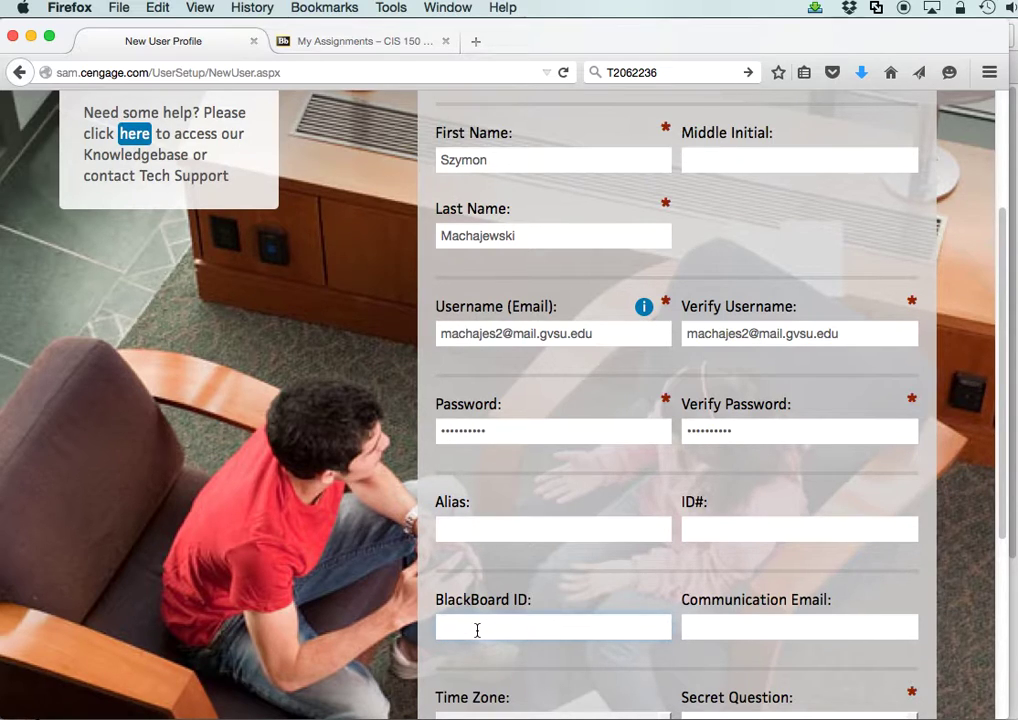
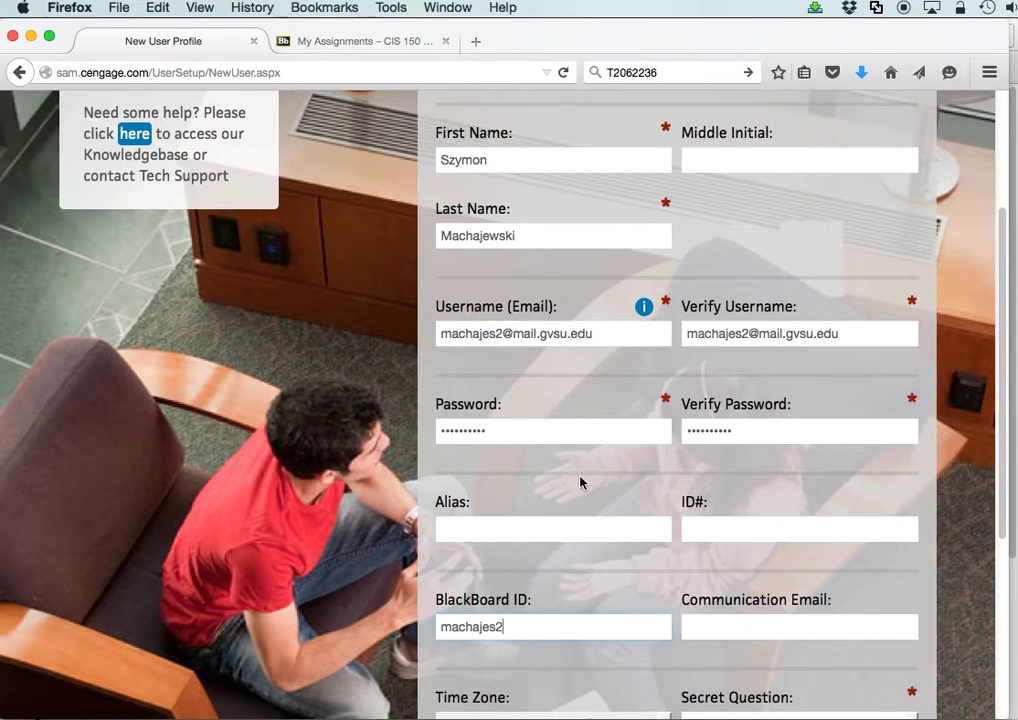
{"action": "scroll", "coordinate": [579, 482], "scroll_direction": "down", "scroll_amount": 4}
{"action": "scroll", "coordinate": [579, 482], "scroll_direction": "down", "scroll_amount": 1}
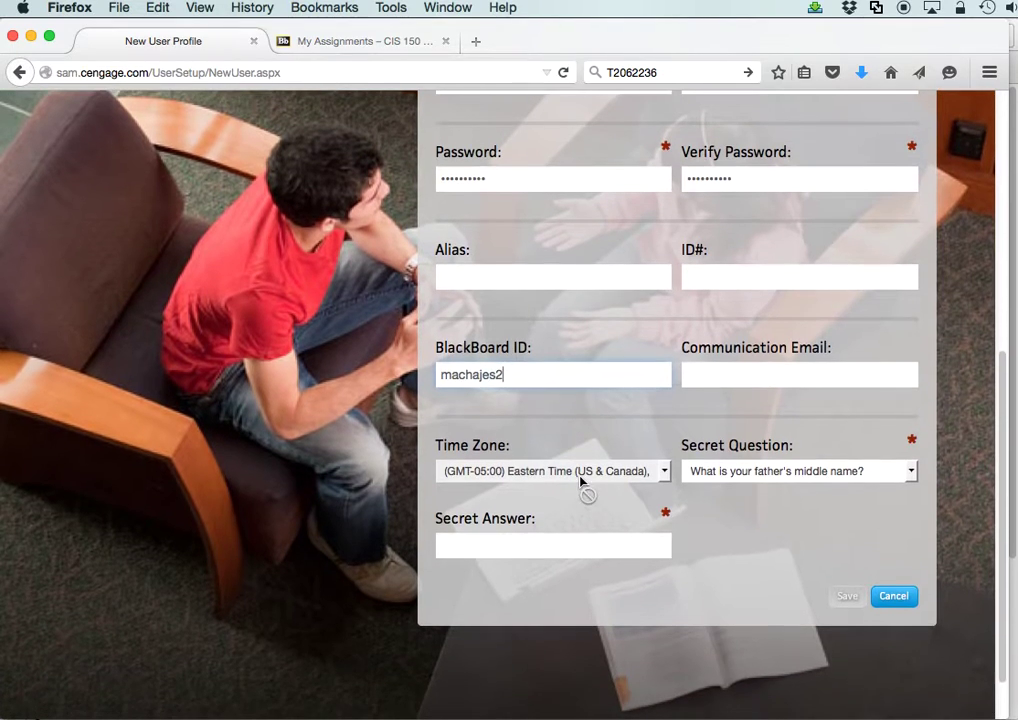
{"action": "left_click", "coordinate": [529, 547]}
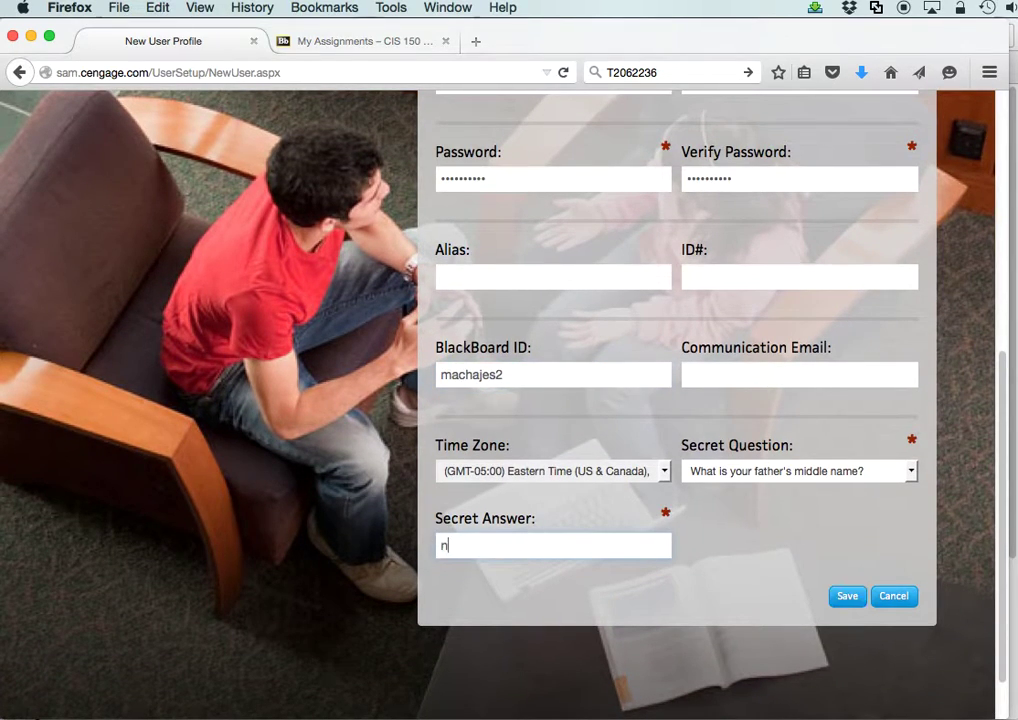
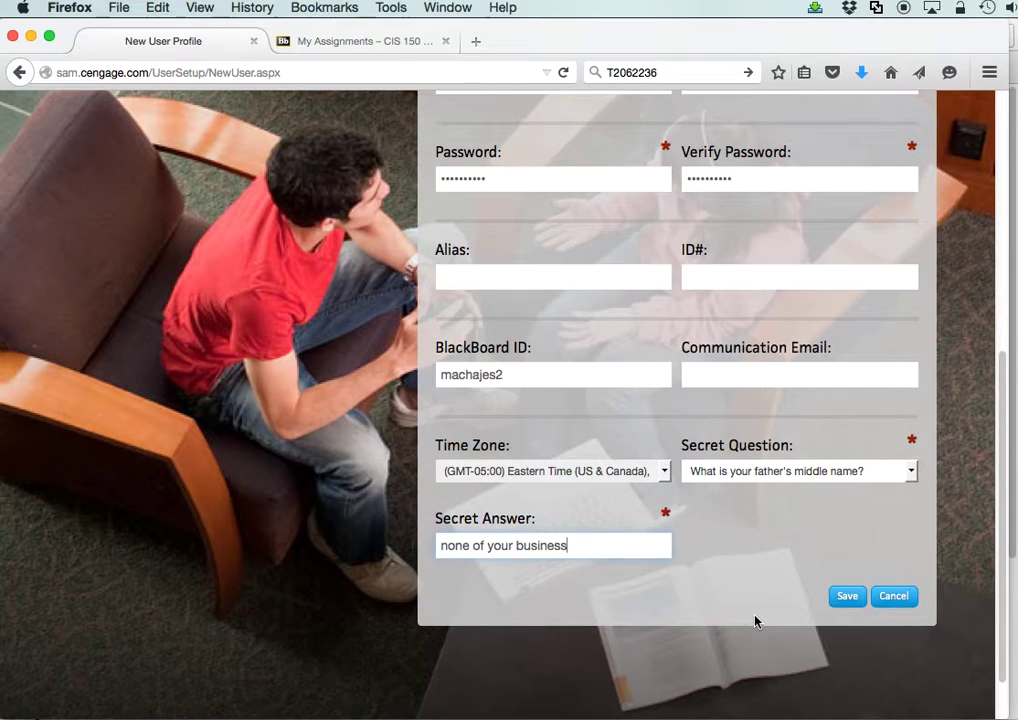
{"action": "scroll", "coordinate": [757, 618], "scroll_direction": "up", "scroll_amount": 3}
{"action": "scroll", "coordinate": [755, 621], "scroll_direction": "up", "scroll_amount": 5}
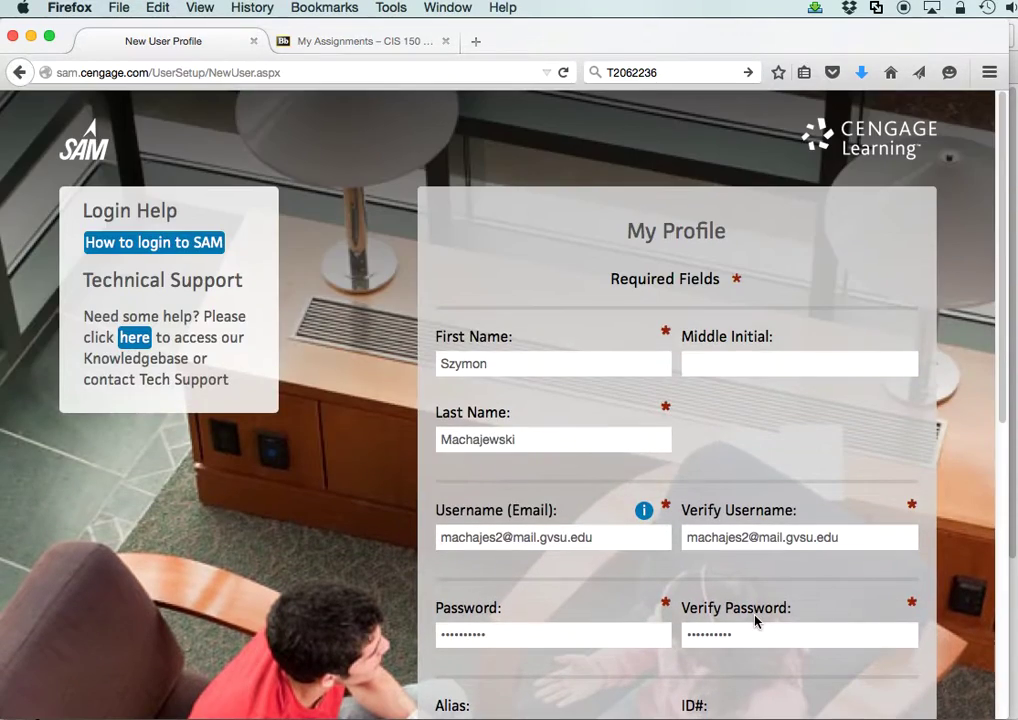
{"action": "scroll", "coordinate": [754, 618], "scroll_direction": "down", "scroll_amount": 8}
Save and confirm the profile, then scroll to the end of the Terms & Conditions
{"action": "left_click", "coordinate": [846, 536]}
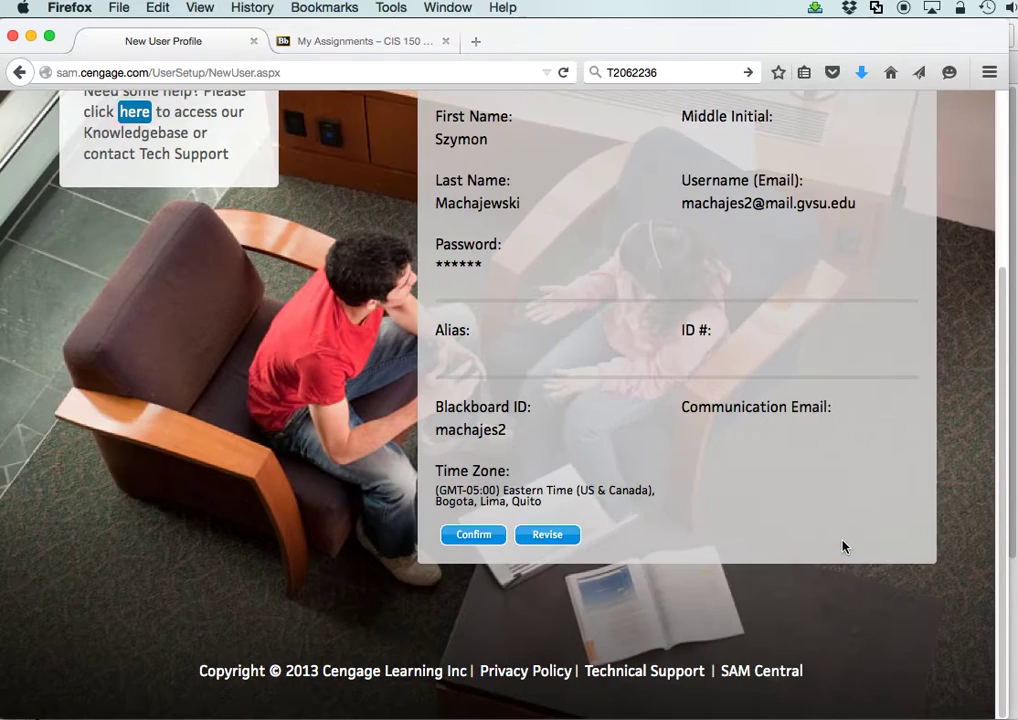
{"action": "scroll", "coordinate": [775, 525], "scroll_direction": "up", "scroll_amount": 2}
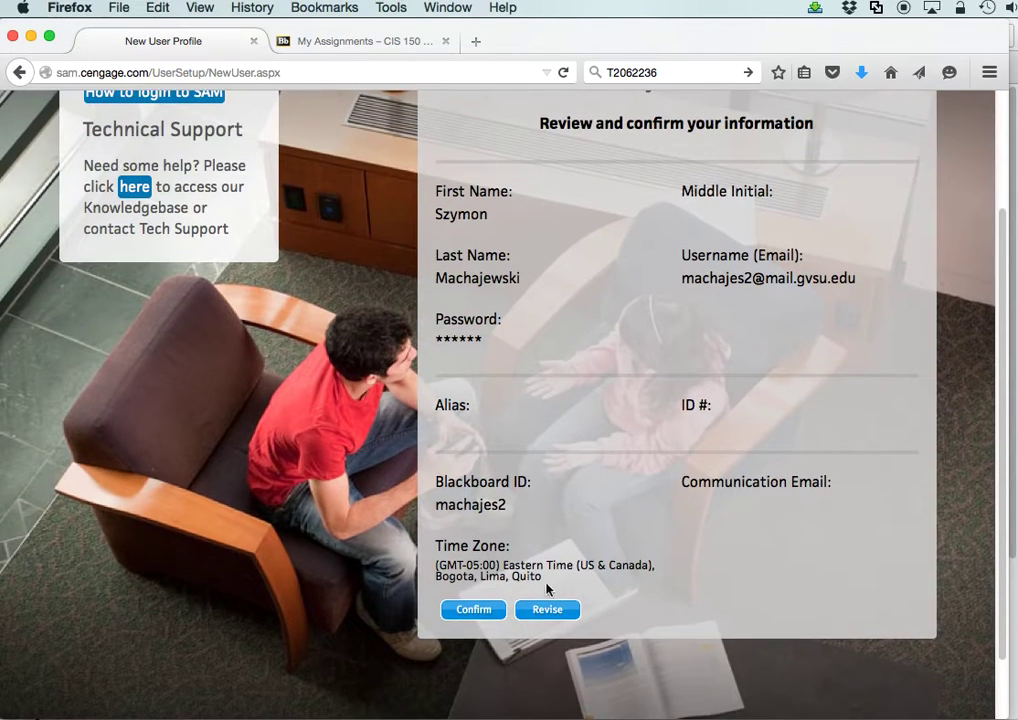
{"action": "left_click", "coordinate": [472, 612]}
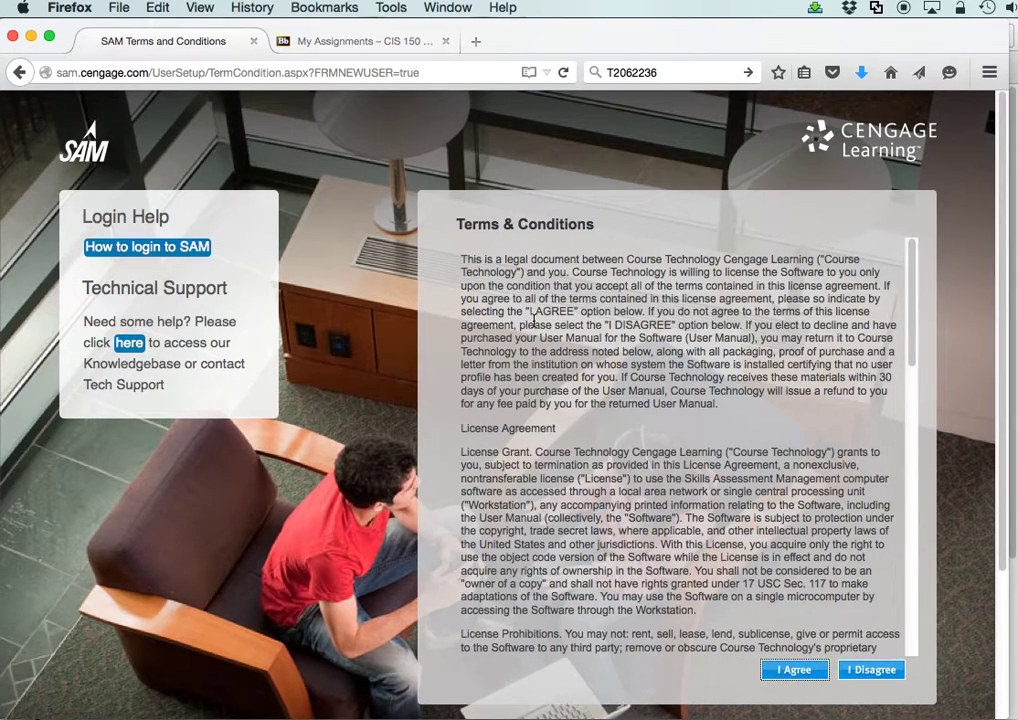
{"action": "scroll", "coordinate": [707, 297], "scroll_direction": "down", "scroll_amount": 10}
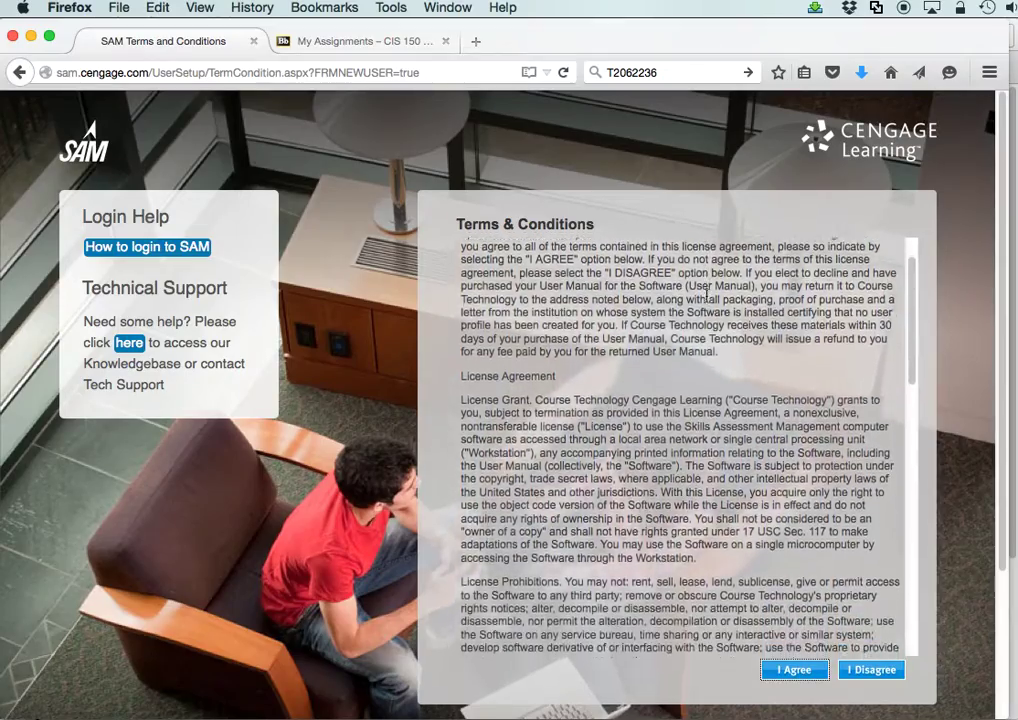
{"action": "scroll", "coordinate": [707, 297], "scroll_direction": "down", "scroll_amount": 10}
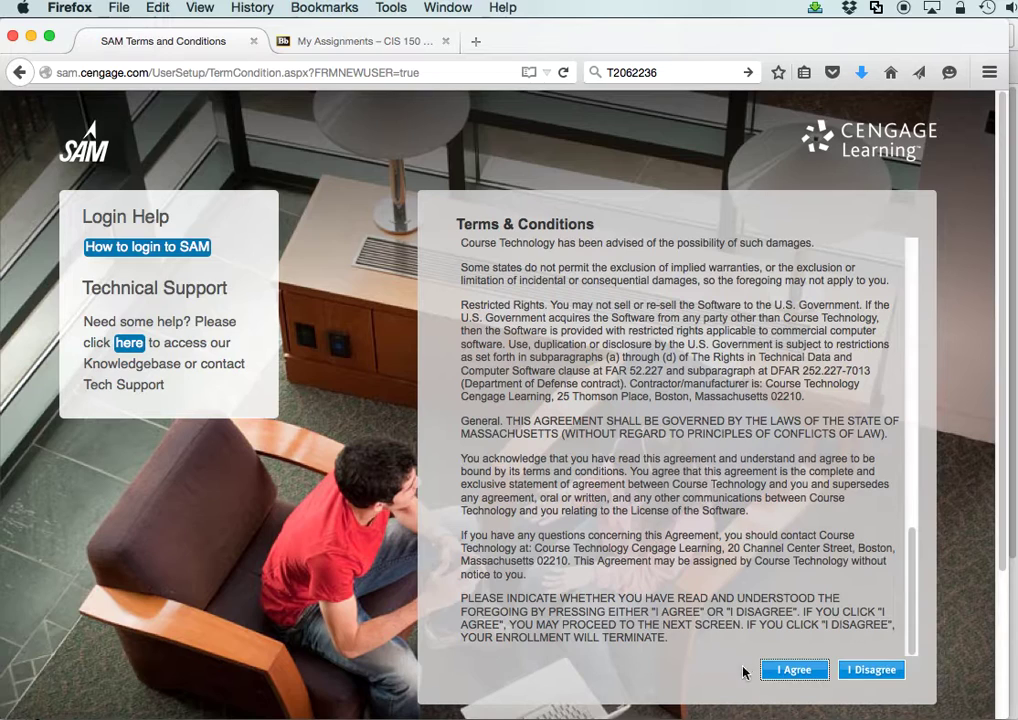
Agree to the Terms & Conditions and look over the August 2015 Activity Calendar
{"action": "left_click", "coordinate": [792, 670]}
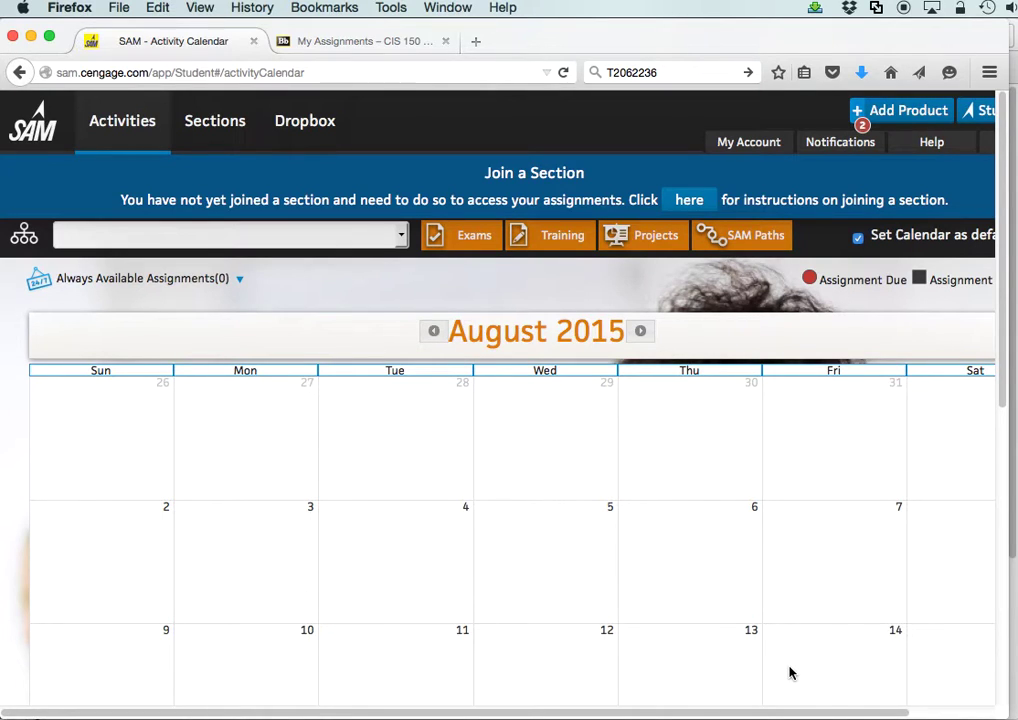
{"action": "scroll", "coordinate": [741, 473], "scroll_direction": "down", "scroll_amount": 5}
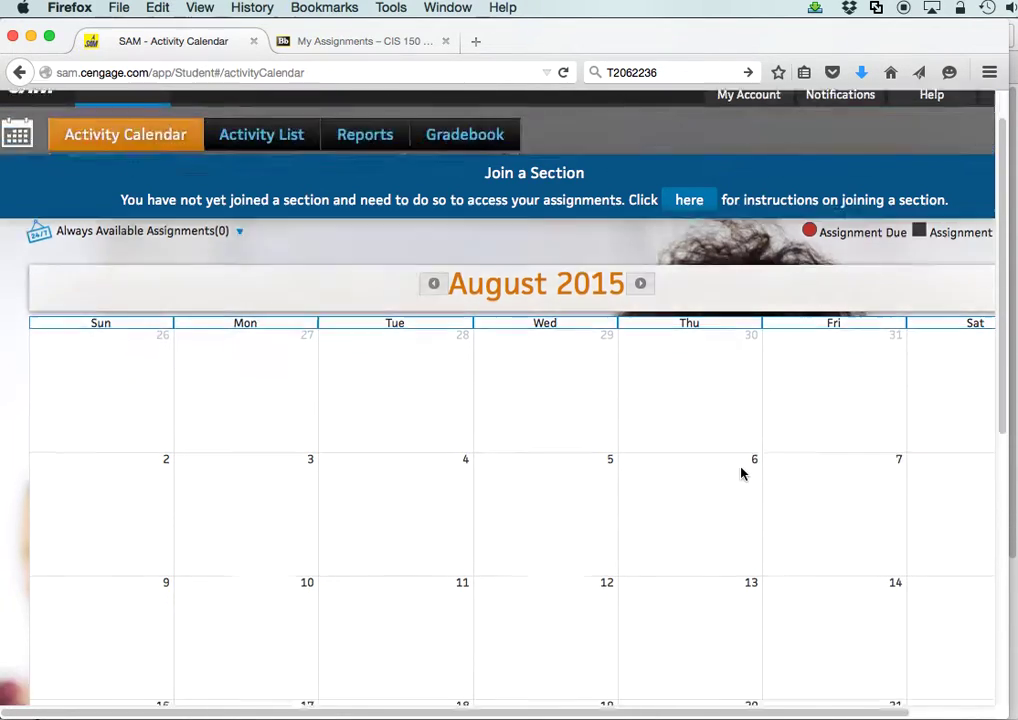
{"action": "scroll", "coordinate": [649, 572], "scroll_direction": "up", "scroll_amount": 5}
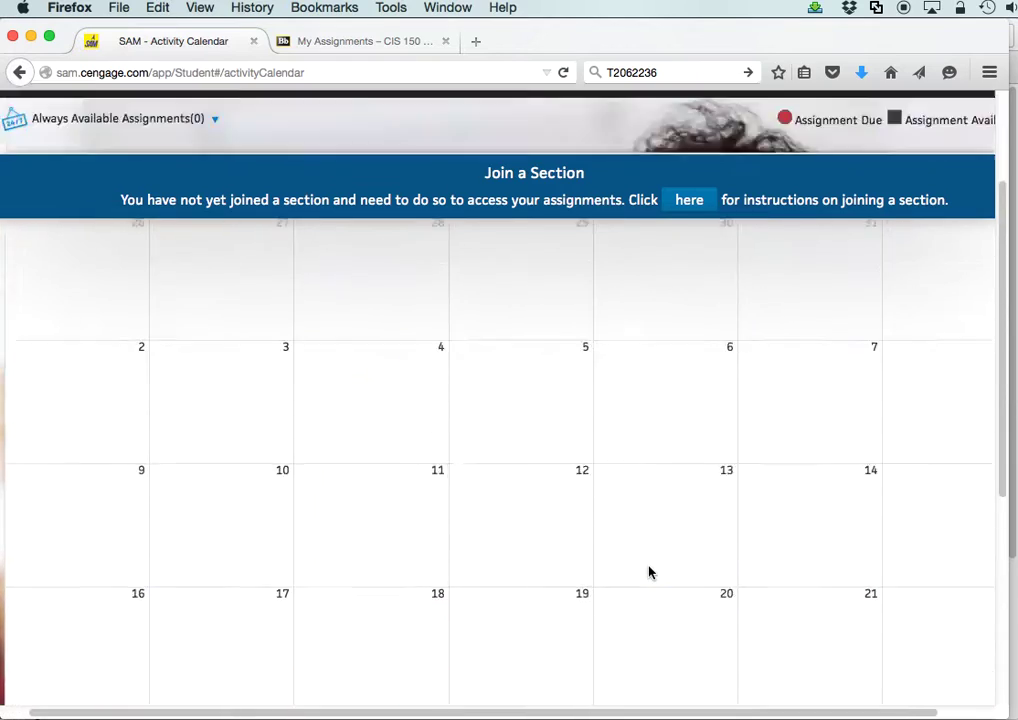
{"action": "scroll", "coordinate": [649, 572], "scroll_direction": "left", "scroll_amount": 2}
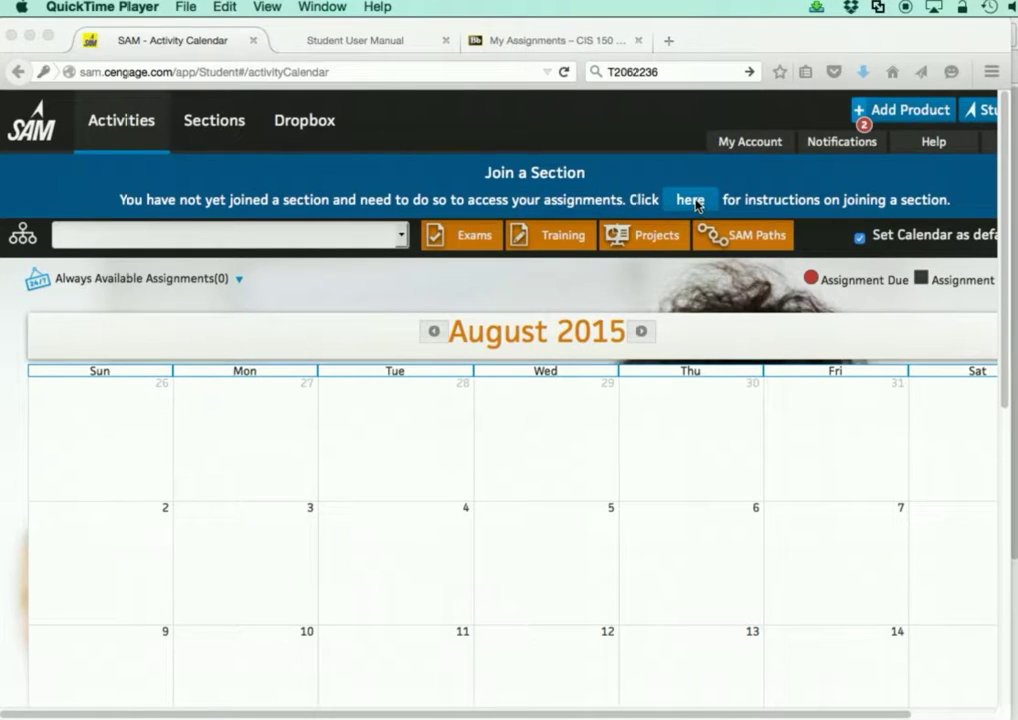
Check the Student User Manual, return to SAM, and view the empty Section List
{"action": "left_click", "coordinate": [364, 48]}
{"action": "left_click", "coordinate": [364, 44]}
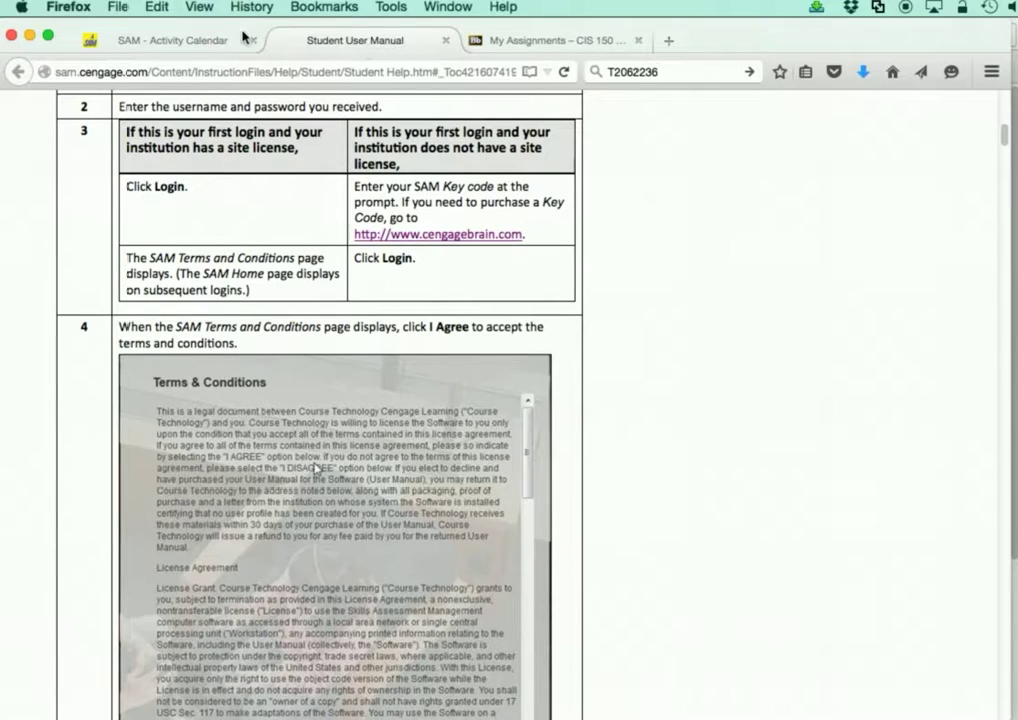
{"action": "left_click", "coordinate": [208, 42]}
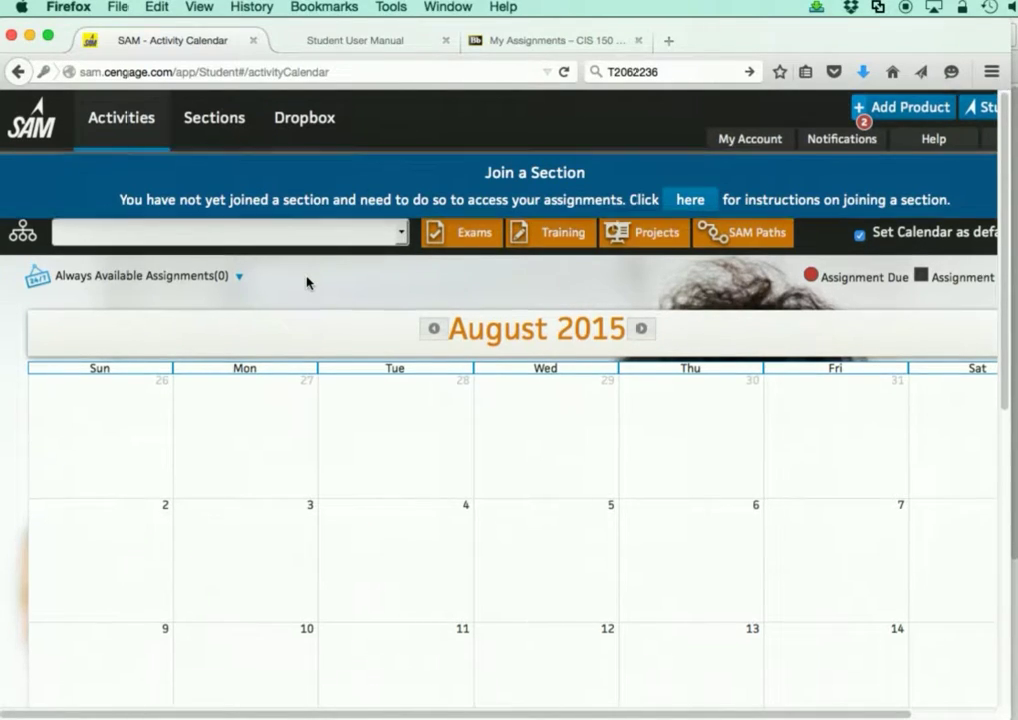
{"action": "scroll", "coordinate": [306, 283], "scroll_direction": "down", "scroll_amount": 3}
{"action": "scroll", "coordinate": [306, 283], "scroll_direction": "up", "scroll_amount": 3}
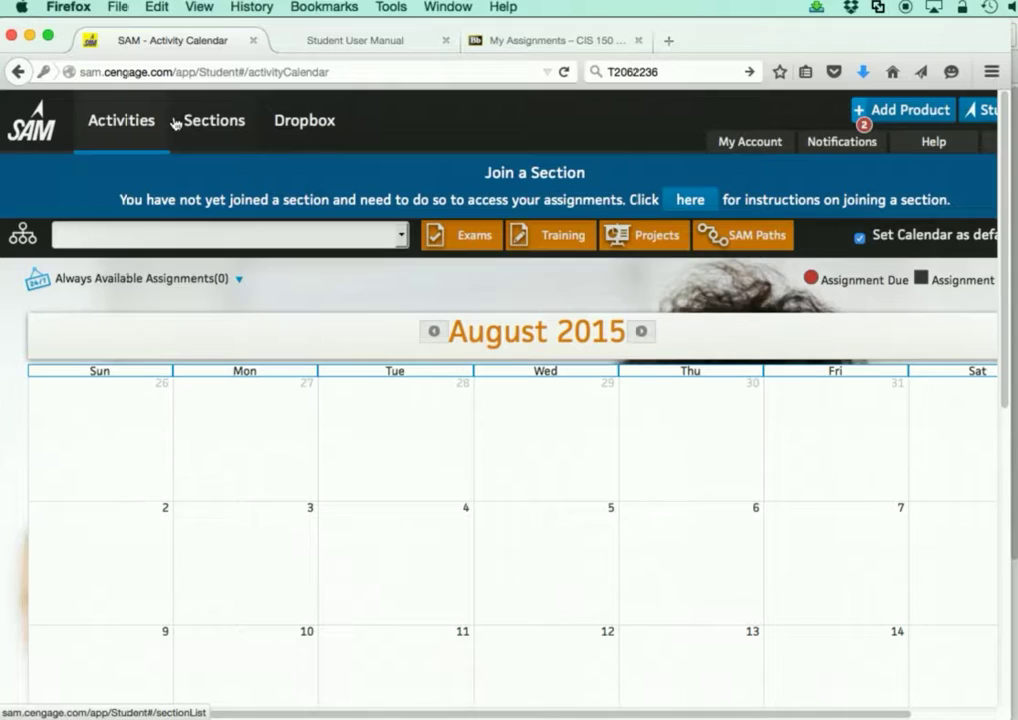
{"action": "left_click", "coordinate": [215, 127]}
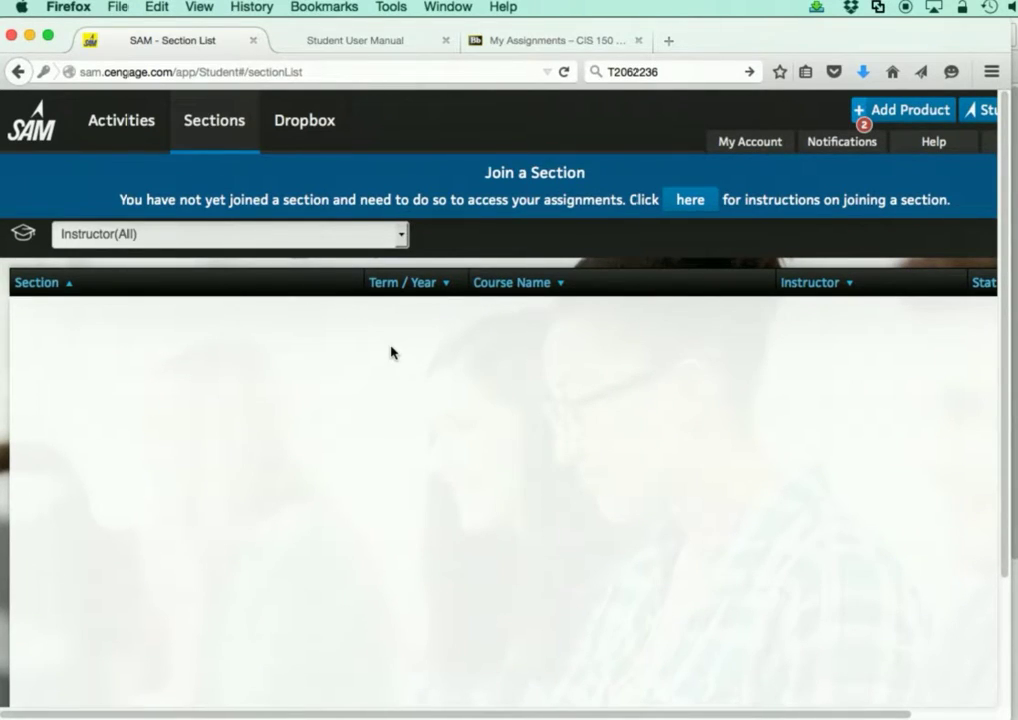
Go to Join a Section to see the available Fall/2015 CIS 150 Introduction to Computing sections
{"action": "scroll", "coordinate": [391, 352], "scroll_direction": "down", "scroll_amount": 3}
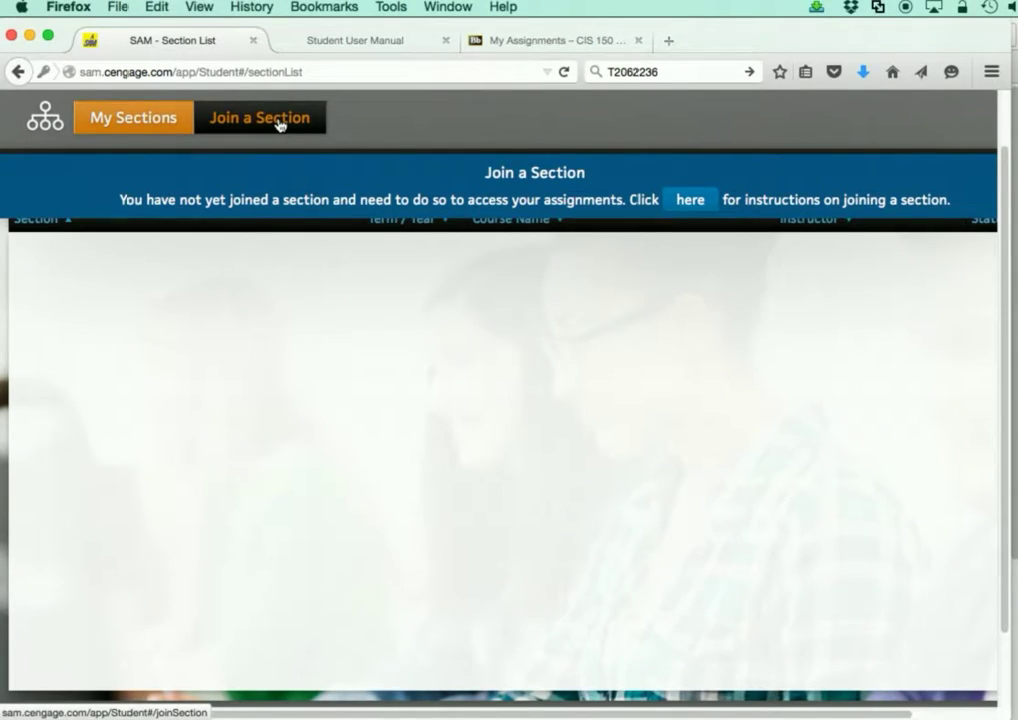
{"action": "scroll", "coordinate": [364, 334], "scroll_direction": "up", "scroll_amount": 3}
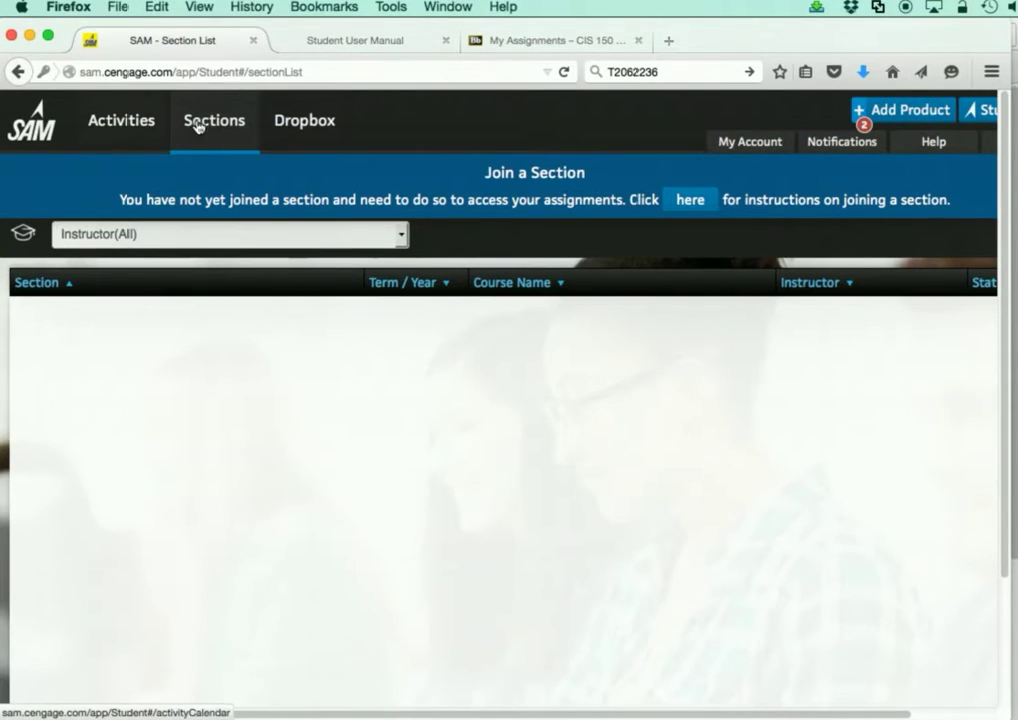
{"action": "scroll", "coordinate": [210, 127], "scroll_direction": "down", "scroll_amount": 2}
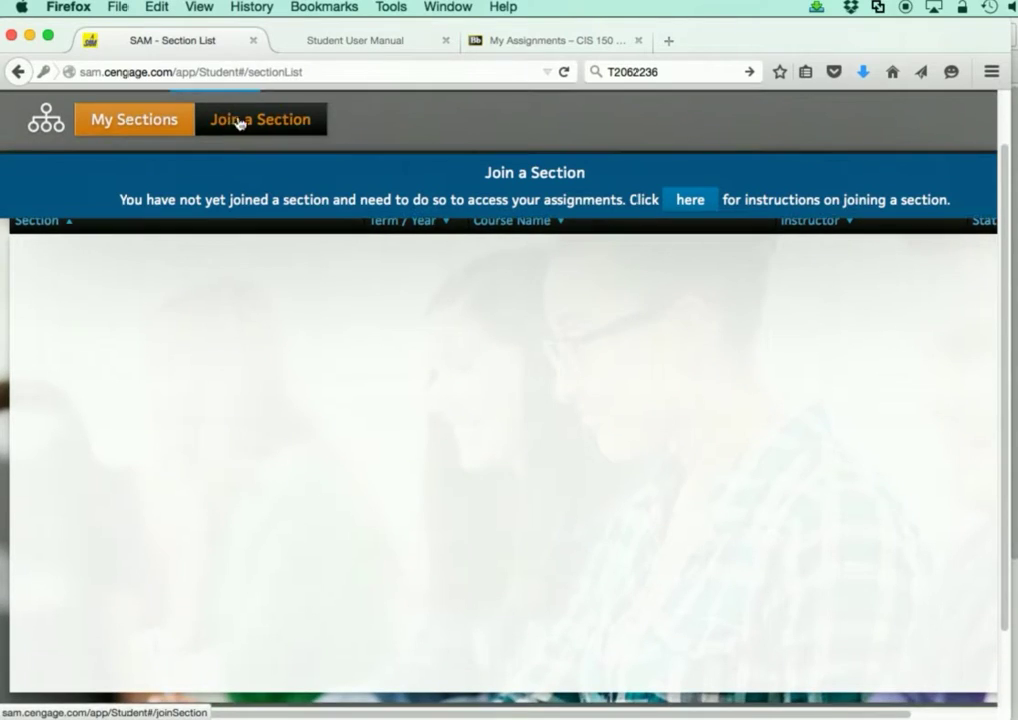
{"action": "left_click", "coordinate": [268, 121]}
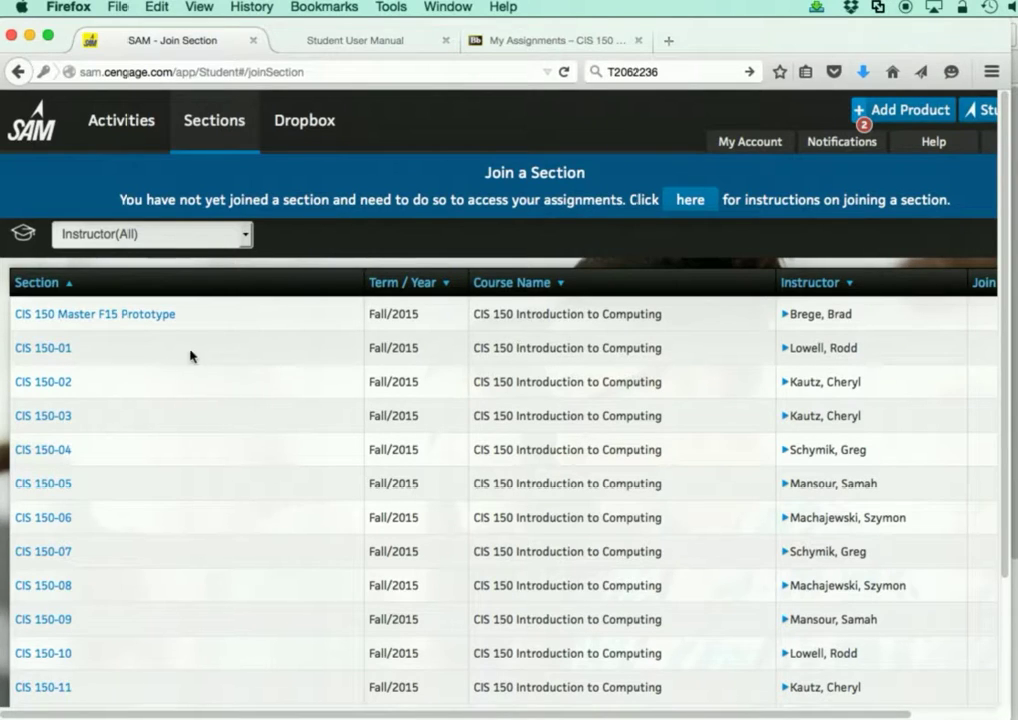
Reload Join Section and filter by the CIS 150-06 instructor, leaving sections 150-06, 150-08, 150-19, 150-20
{"action": "scroll", "coordinate": [534, 414], "scroll_direction": "down", "scroll_amount": 6}
{"action": "scroll", "coordinate": [534, 412], "scroll_direction": "down", "scroll_amount": 4}
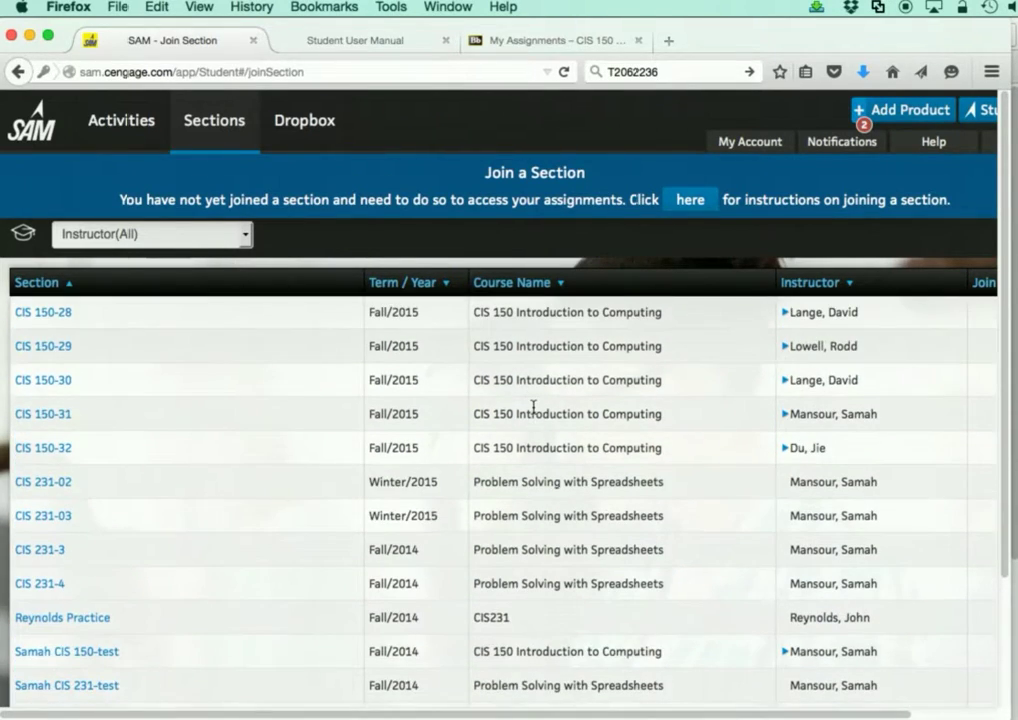
{"action": "scroll", "coordinate": [534, 408], "scroll_direction": "up", "scroll_amount": 10}
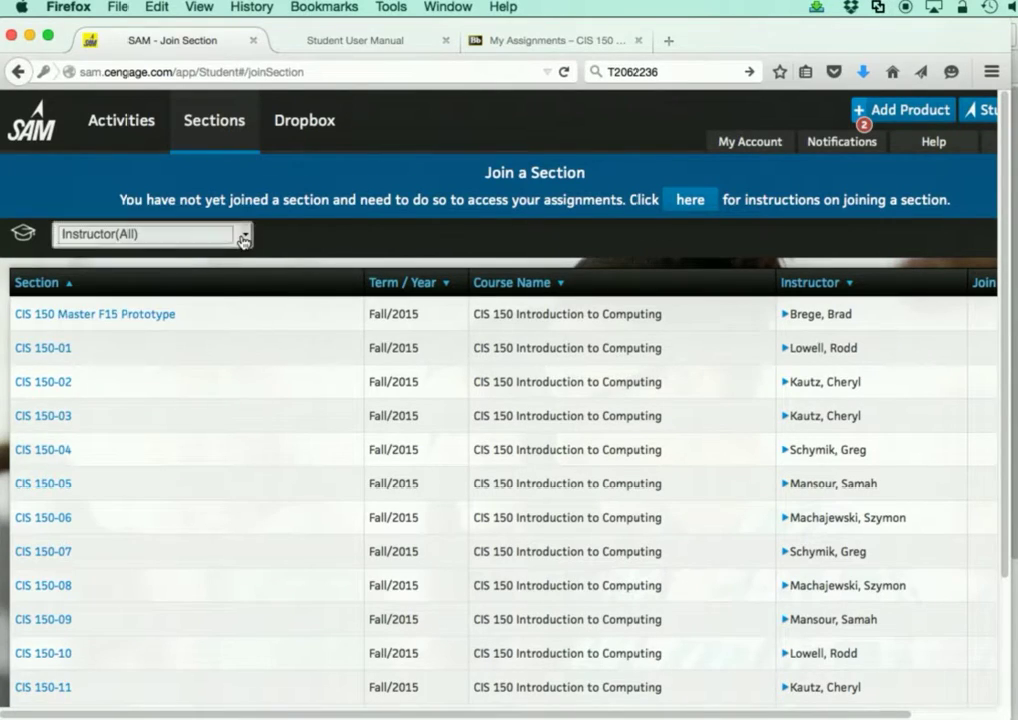
{"action": "left_click", "coordinate": [242, 238]}
{"action": "left_click", "coordinate": [242, 238]}
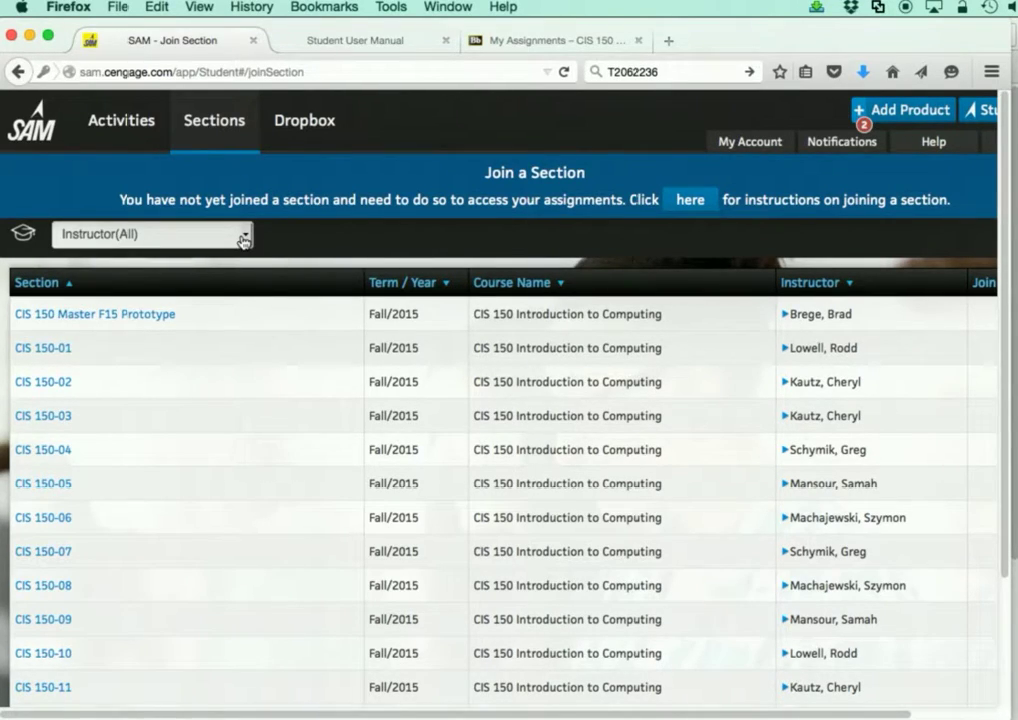
{"action": "left_click", "coordinate": [566, 74]}
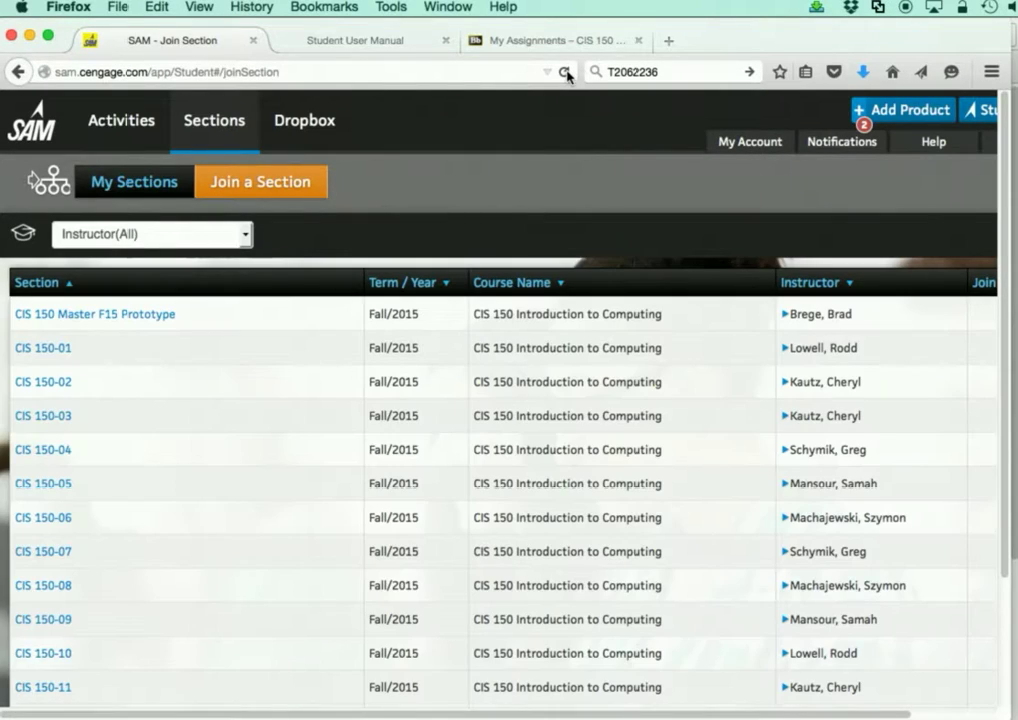
{"action": "left_click", "coordinate": [246, 236]}
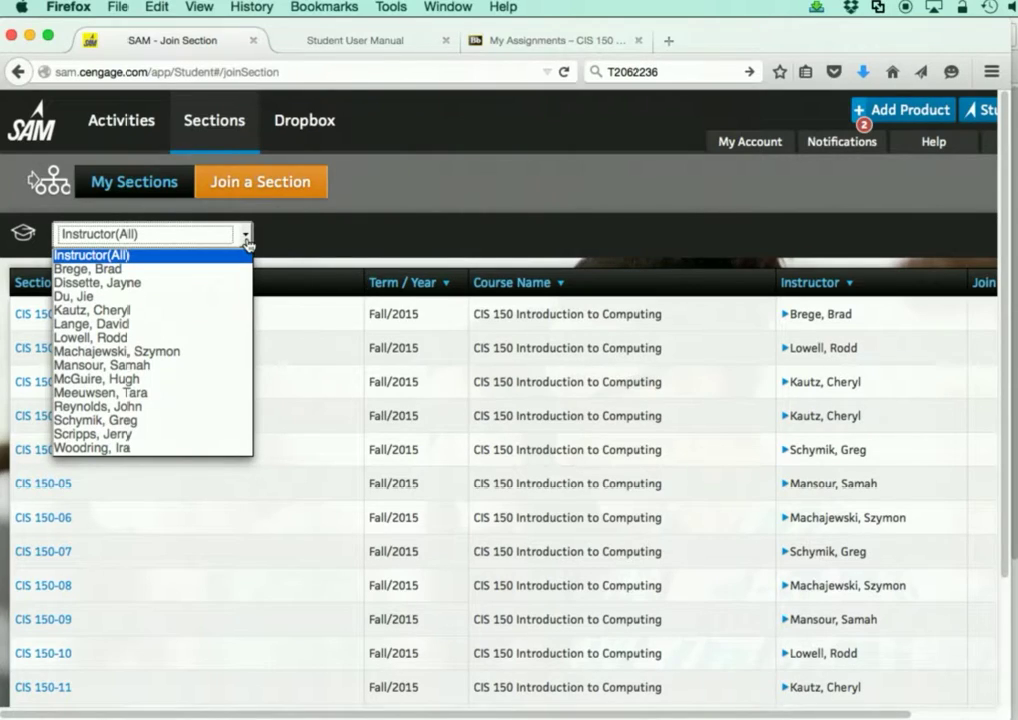
{"action": "left_click", "coordinate": [177, 352]}
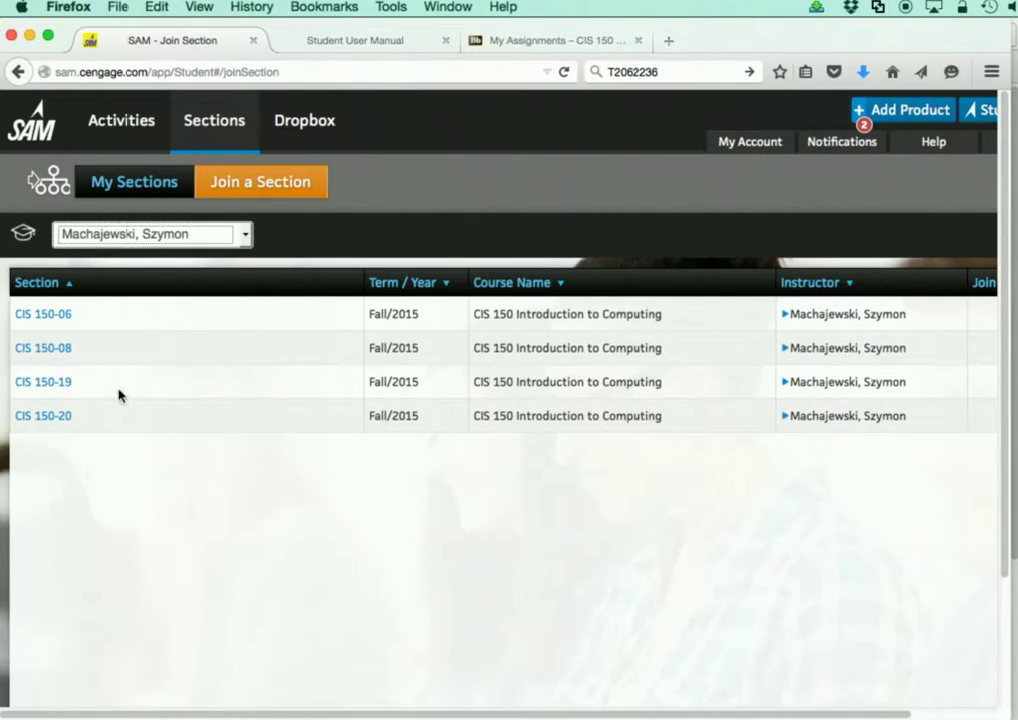
{"action": "scroll", "coordinate": [386, 550], "scroll_direction": "right", "scroll_amount": 3}
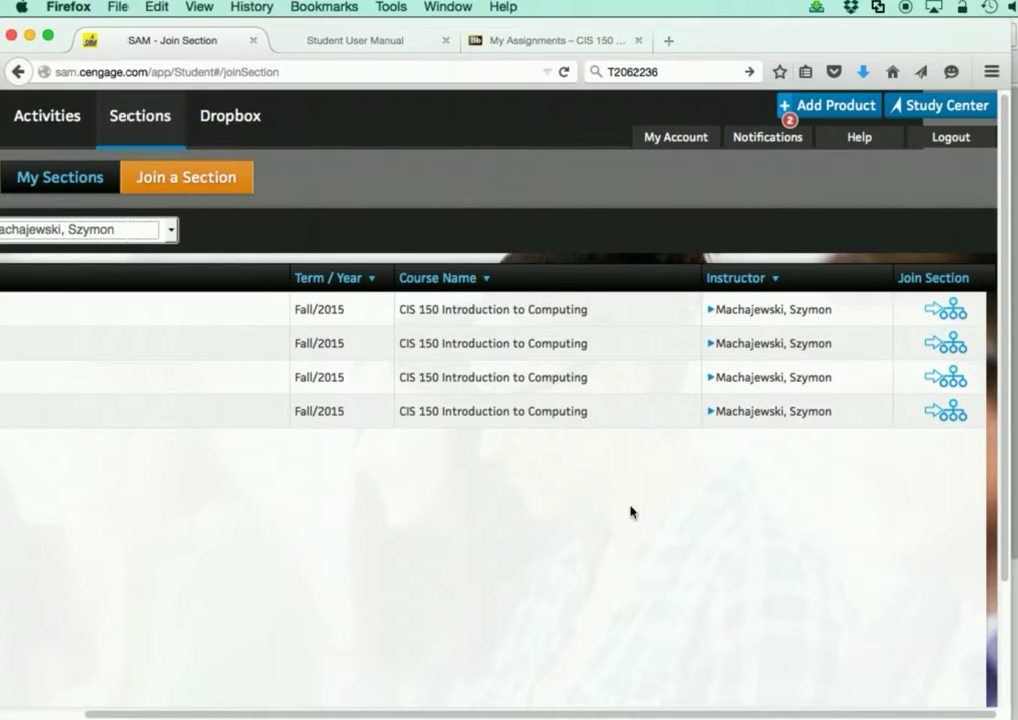
{"action": "scroll", "coordinate": [615, 511], "scroll_direction": "left", "scroll_amount": 3}
Review CIS 150-06's details, then join that section and dismiss the confirmation
{"action": "left_click", "coordinate": [54, 318]}
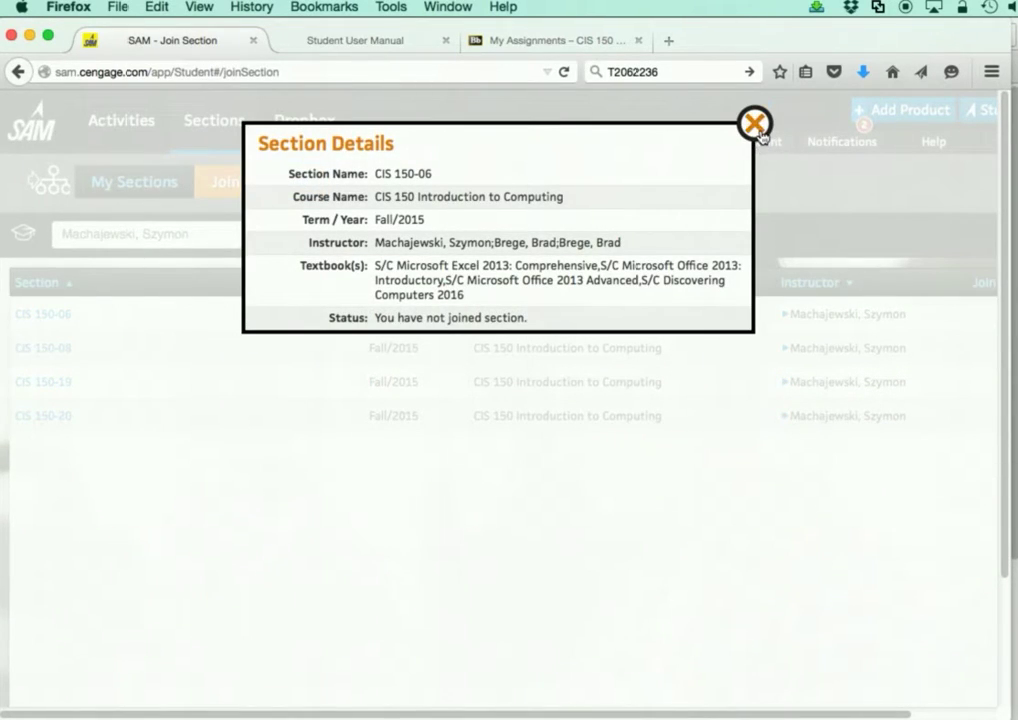
{"action": "left_click", "coordinate": [756, 127]}
{"action": "scroll", "coordinate": [641, 513], "scroll_direction": "right", "scroll_amount": 3}
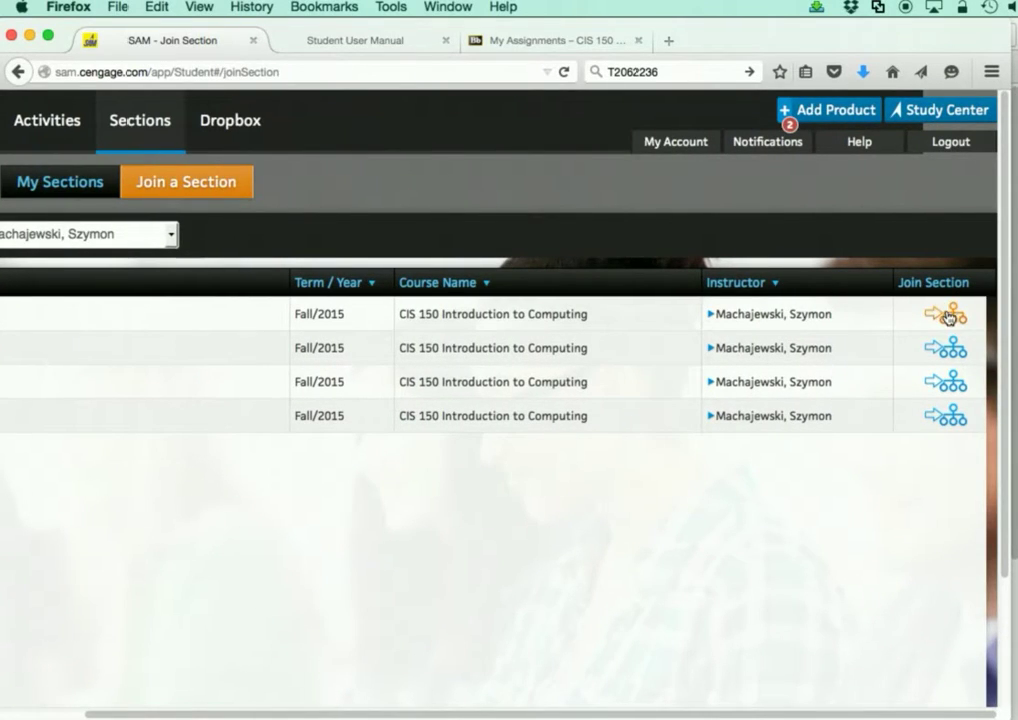
{"action": "left_click", "coordinate": [949, 319]}
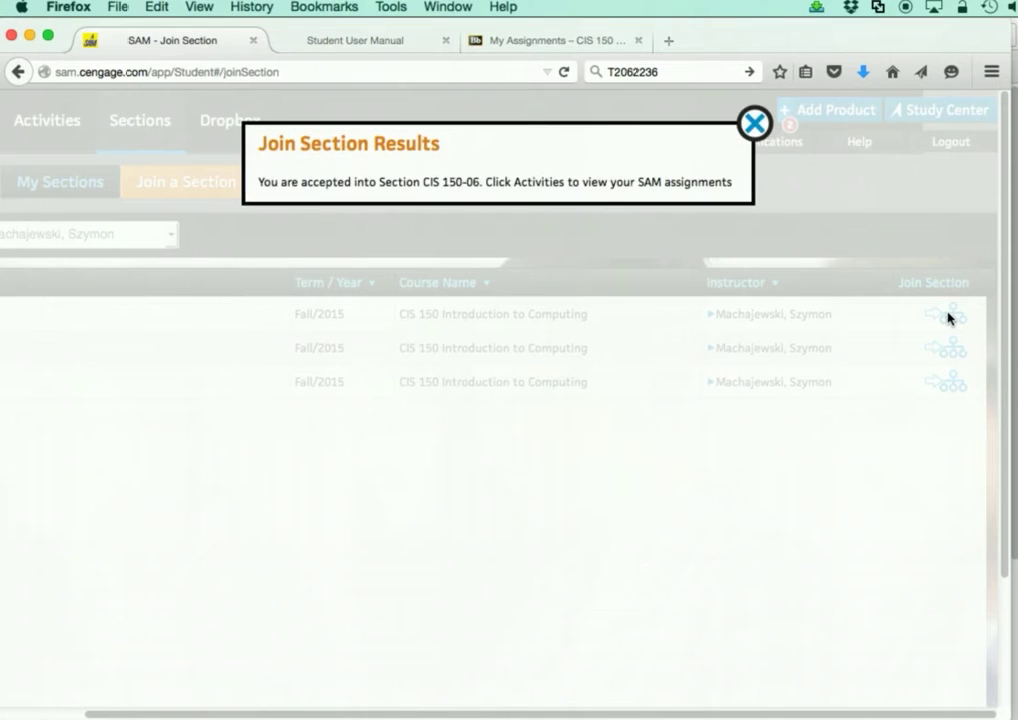
{"action": "left_click", "coordinate": [755, 123]}
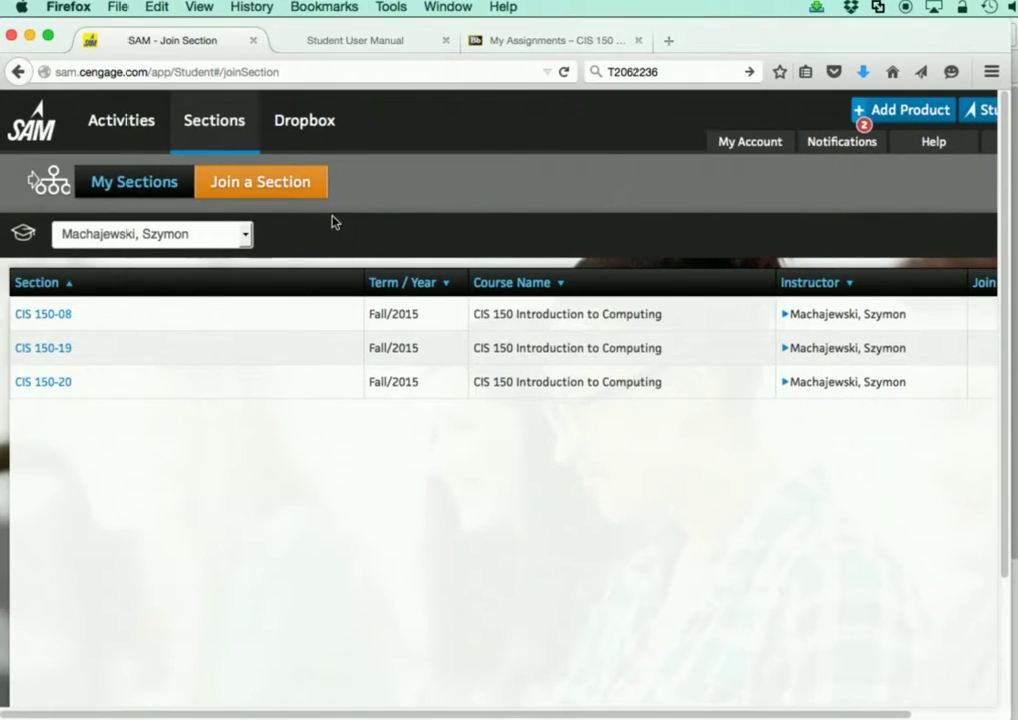
{"action": "left_click", "coordinate": [130, 192]}
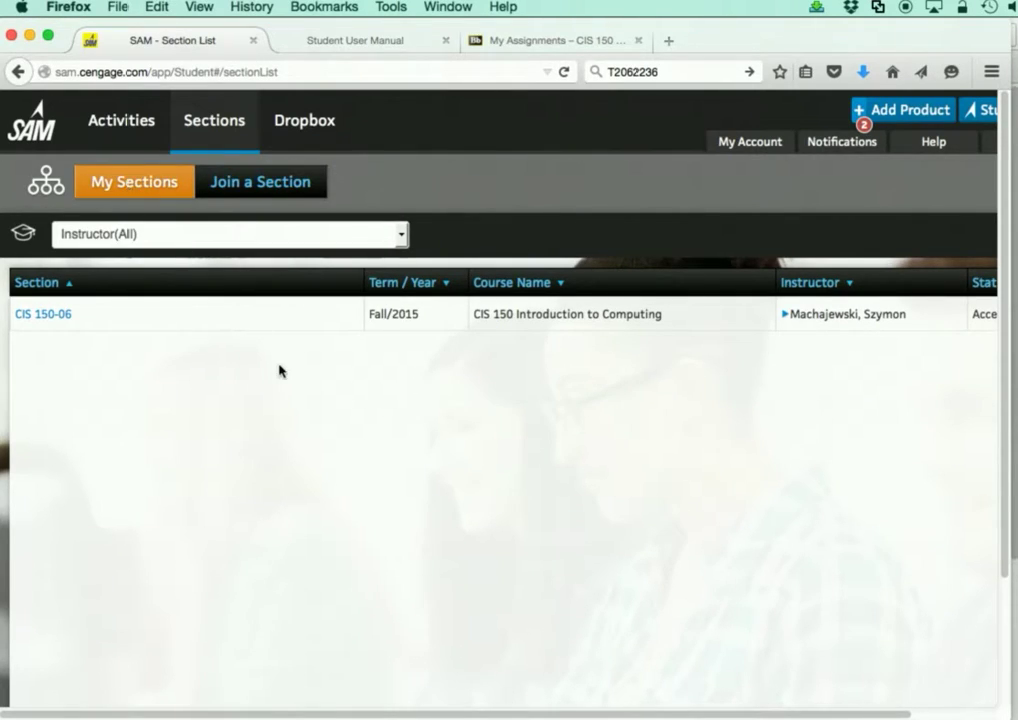
{"action": "scroll", "coordinate": [279, 371], "scroll_direction": "right", "scroll_amount": 2}
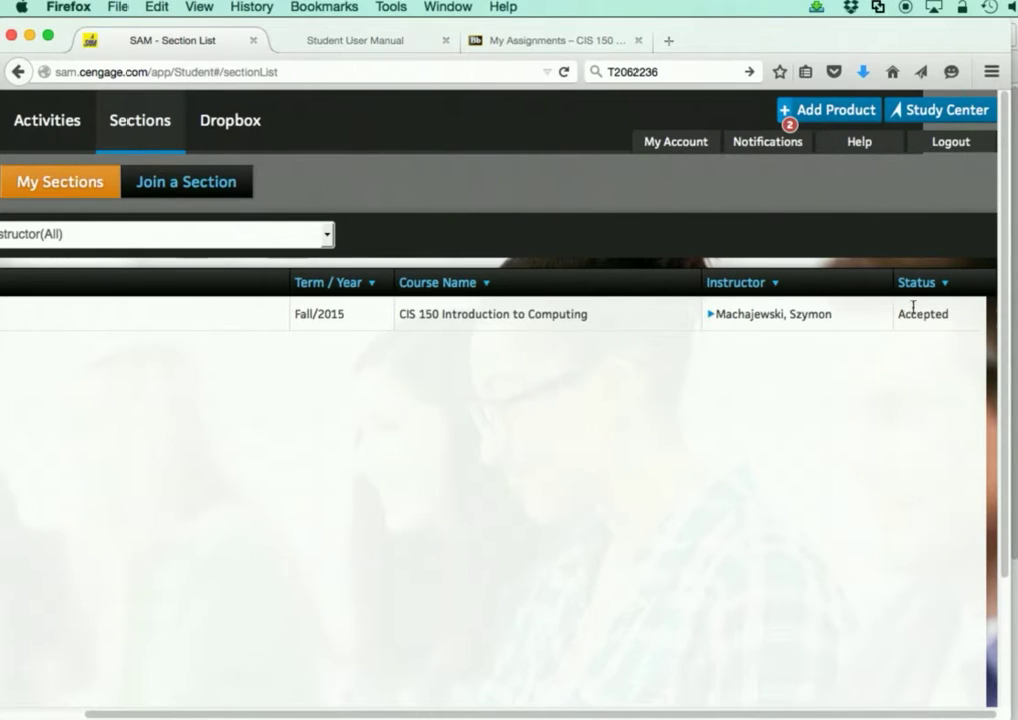
{"action": "scroll", "coordinate": [305, 342], "scroll_direction": "left", "scroll_amount": 2}
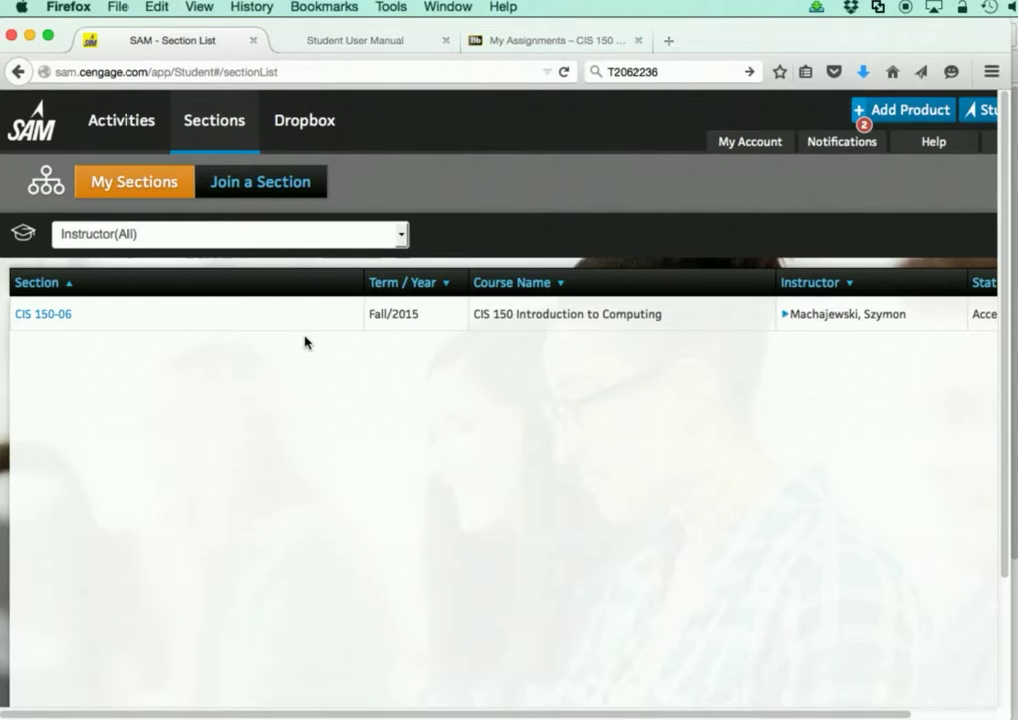
Switch from the activity calendar to the Activity List for CIS 150-06
{"action": "left_click", "coordinate": [132, 127]}
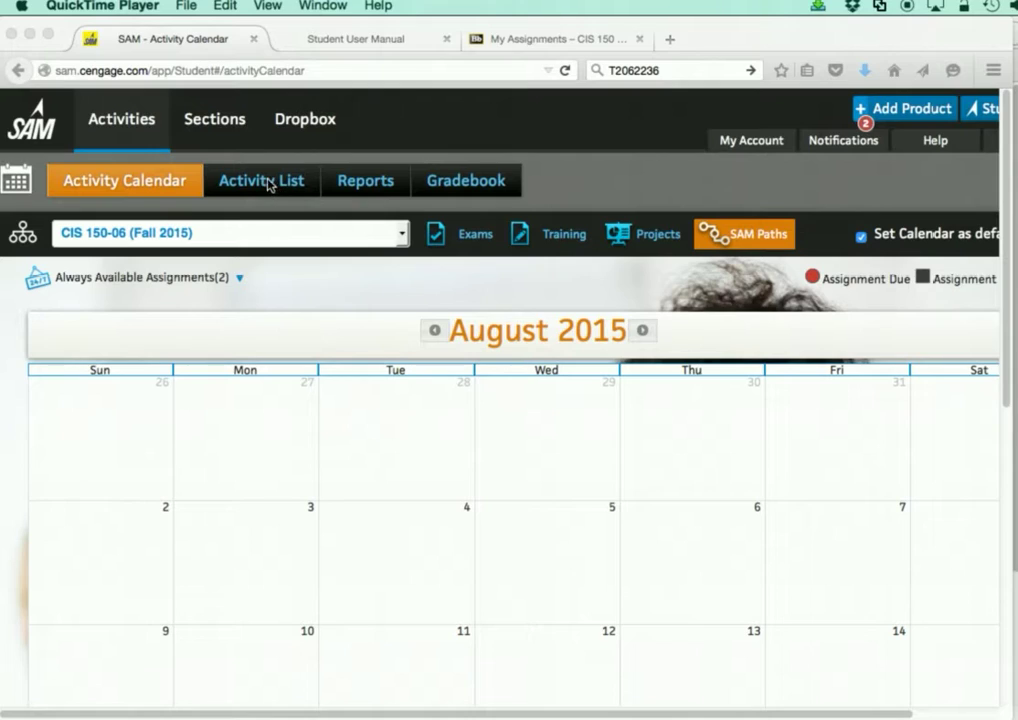
{"action": "left_click", "coordinate": [268, 184]}
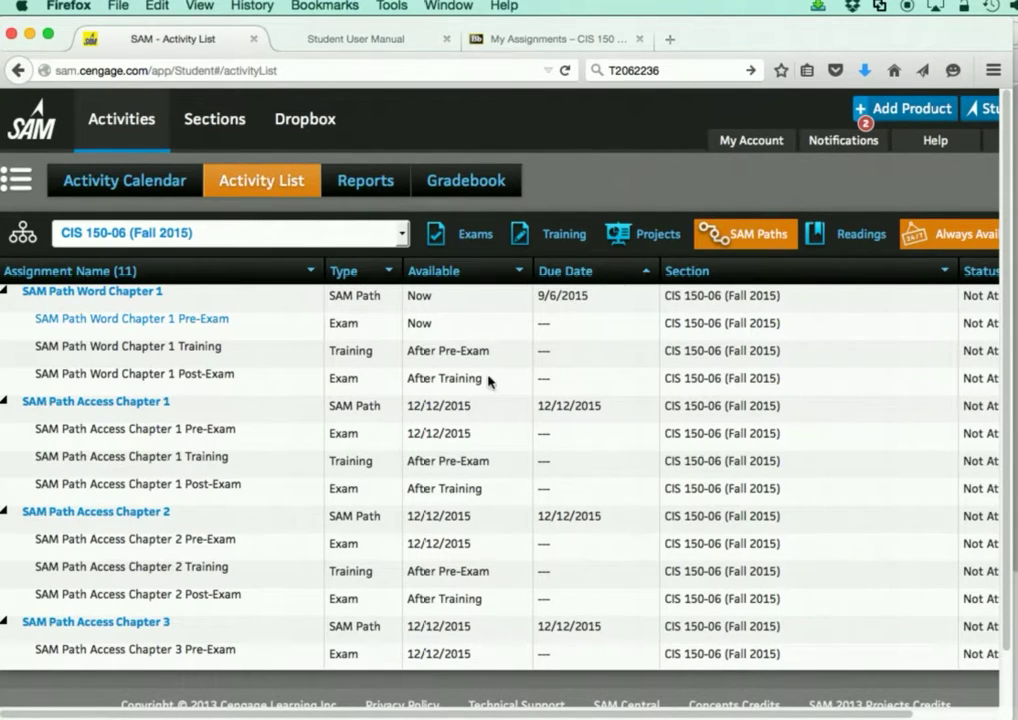
{"action": "scroll", "coordinate": [432, 329], "scroll_direction": "down", "scroll_amount": 15}
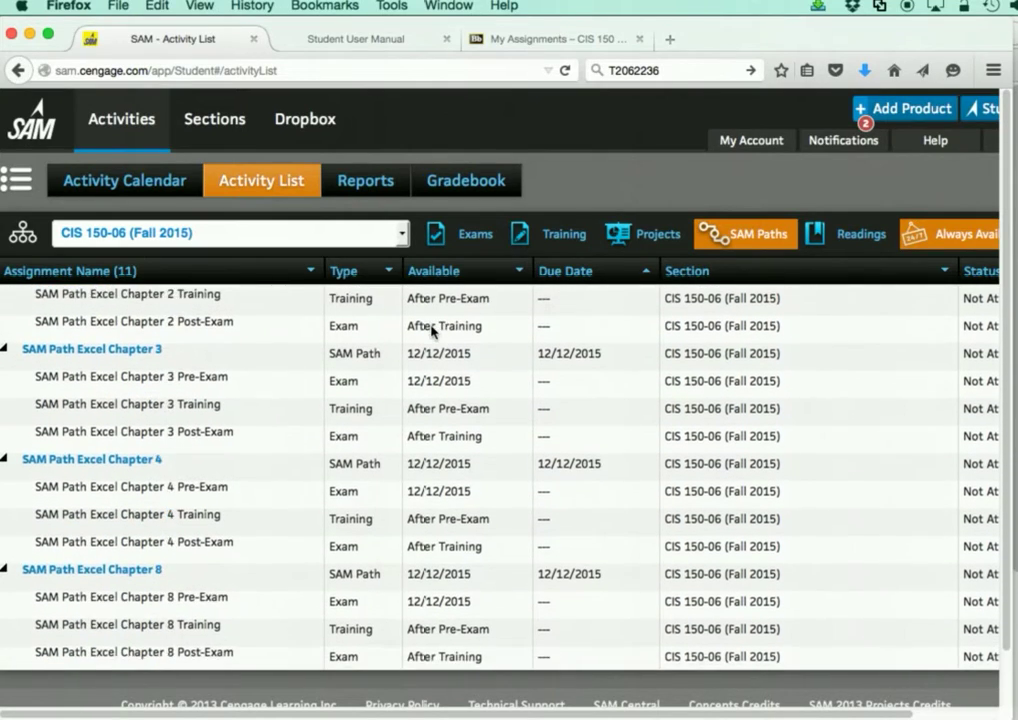
{"action": "scroll", "coordinate": [432, 330], "scroll_direction": "up", "scroll_amount": 15}
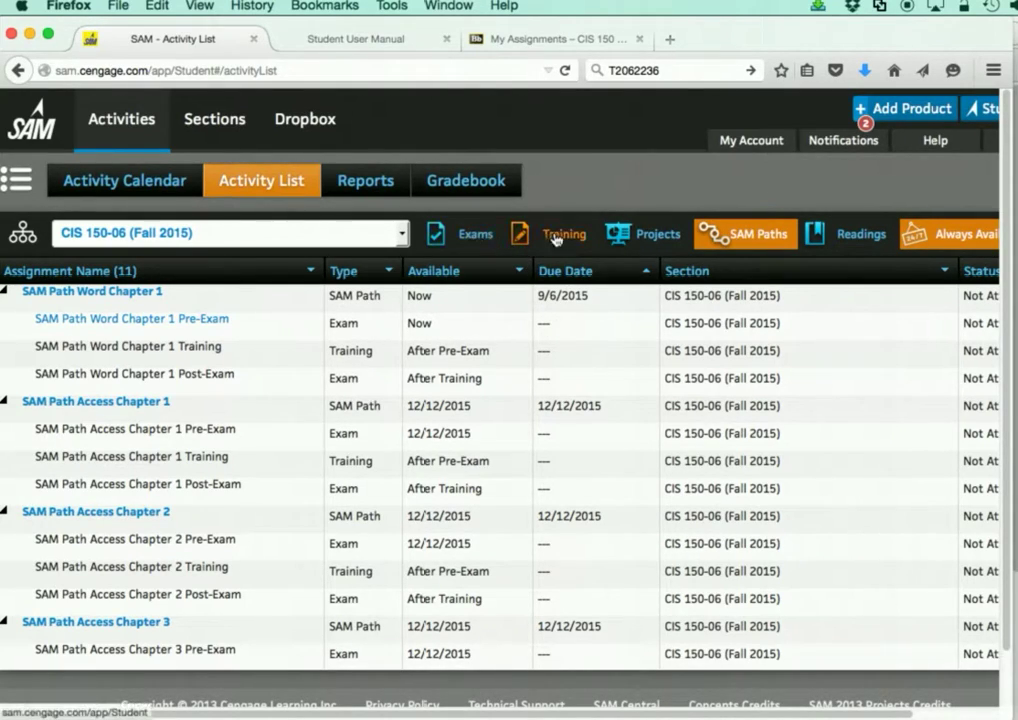
Turn on the Readings, Projects, Training and Exams filters in the Activity List
{"action": "left_click", "coordinate": [862, 238]}
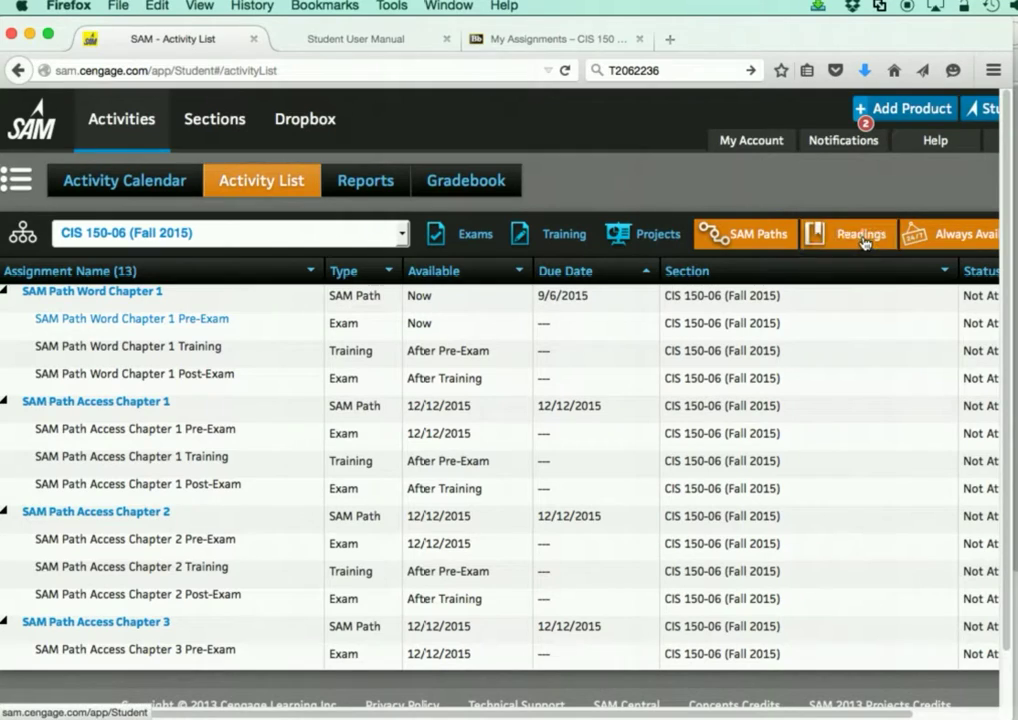
{"action": "left_click", "coordinate": [656, 236]}
{"action": "left_click", "coordinate": [566, 243]}
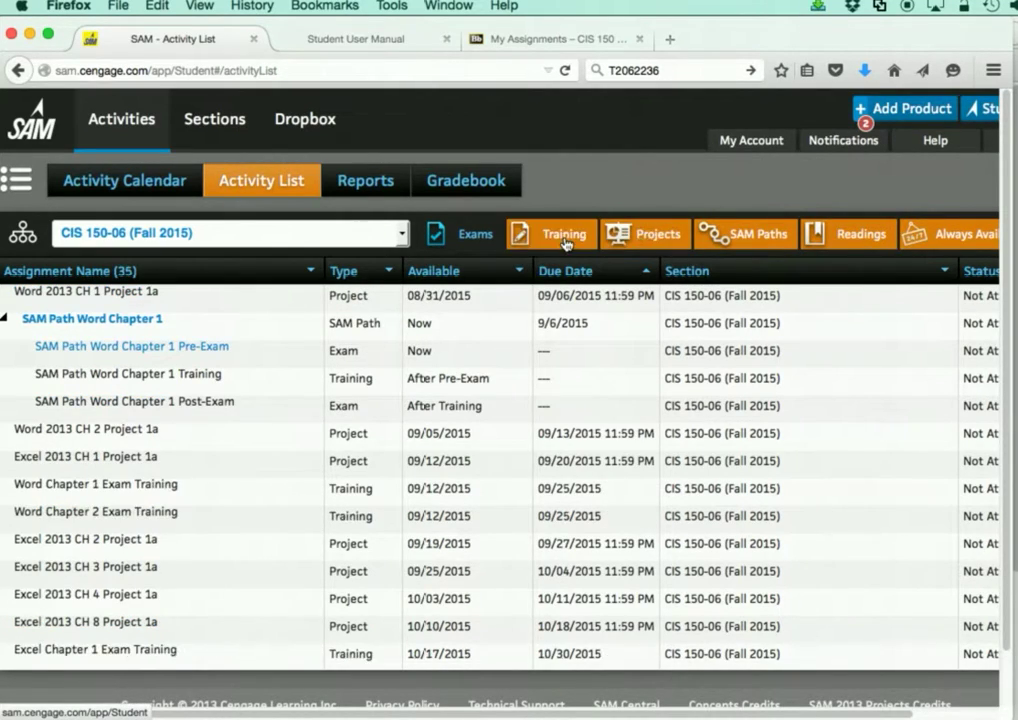
{"action": "left_click", "coordinate": [467, 236]}
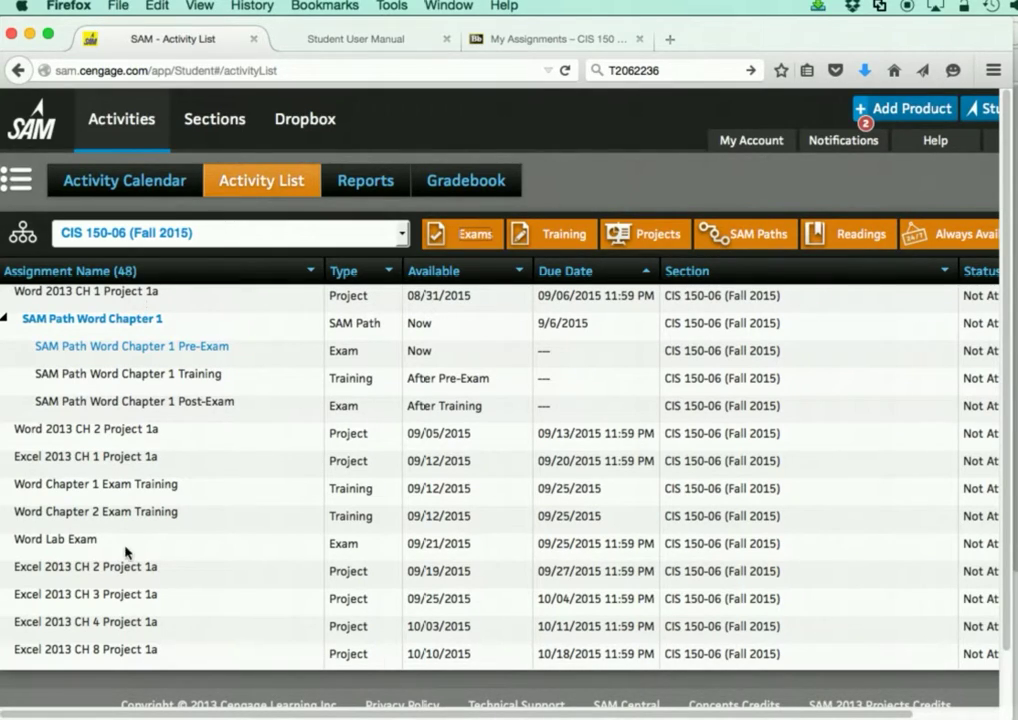
Hide Exams, Training, Projects and SAM Paths, then re-show them so all 48 items appear
{"action": "left_click", "coordinate": [477, 236]}
{"action": "left_click", "coordinate": [561, 234]}
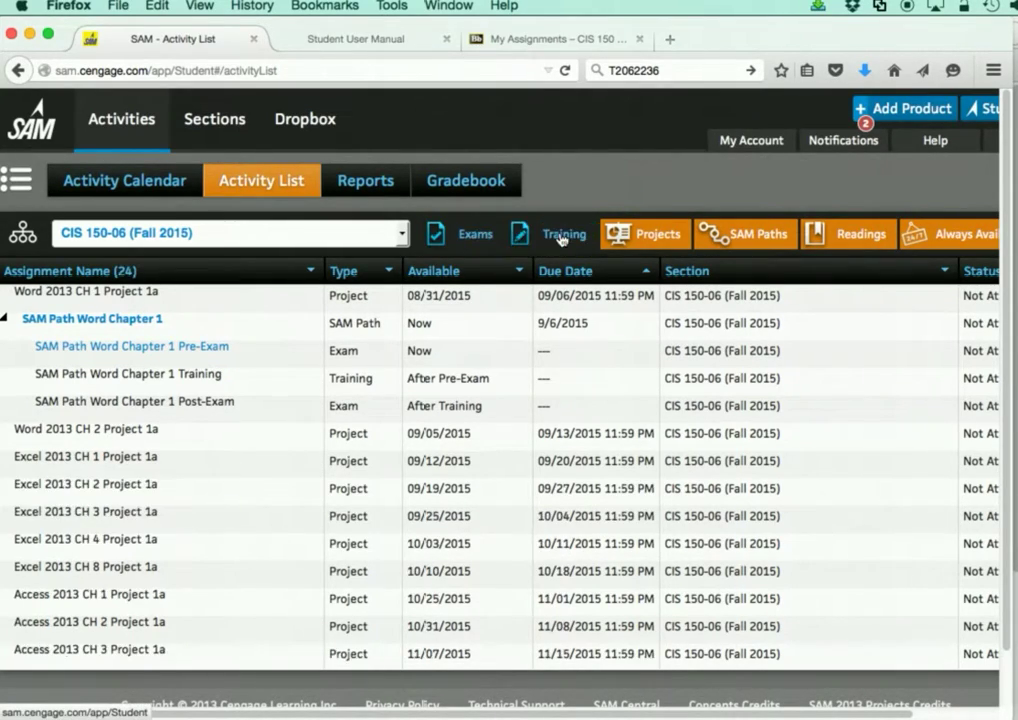
{"action": "left_click", "coordinate": [656, 234]}
{"action": "left_click", "coordinate": [745, 240]}
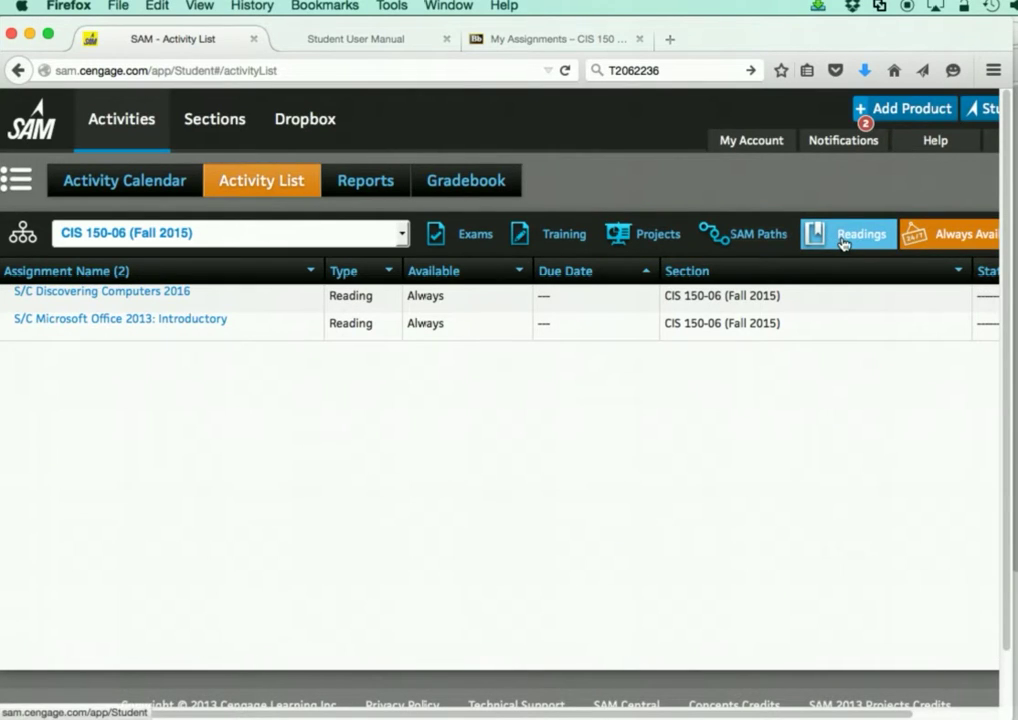
{"action": "left_click", "coordinate": [678, 240]}
{"action": "left_click", "coordinate": [745, 236]}
{"action": "left_click", "coordinate": [561, 234]}
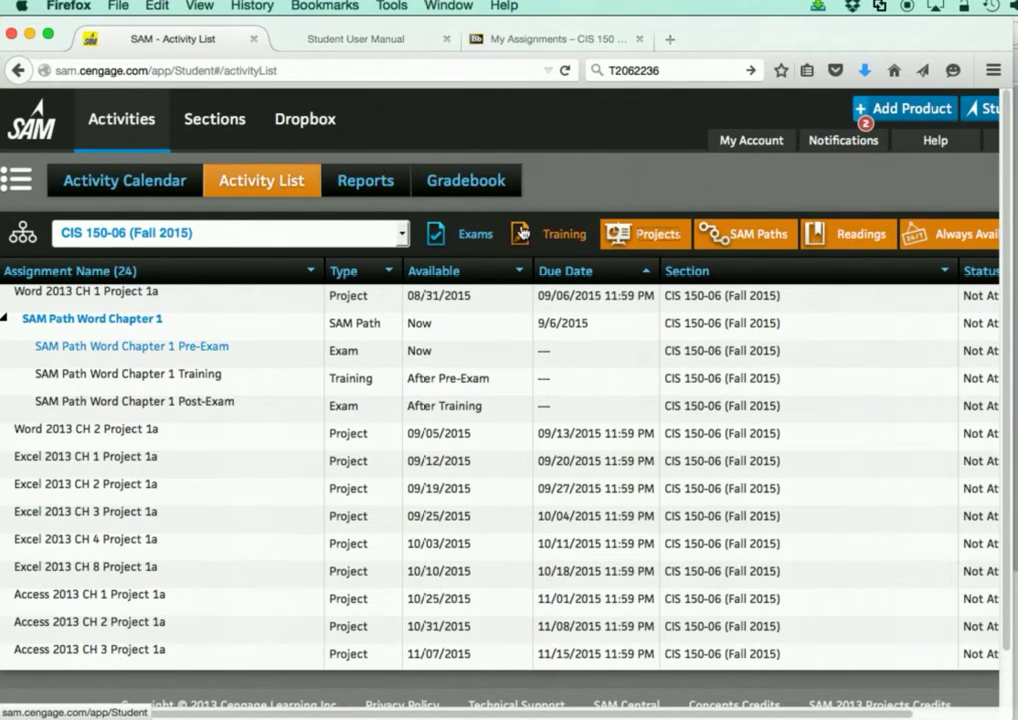
{"action": "left_click", "coordinate": [474, 236]}
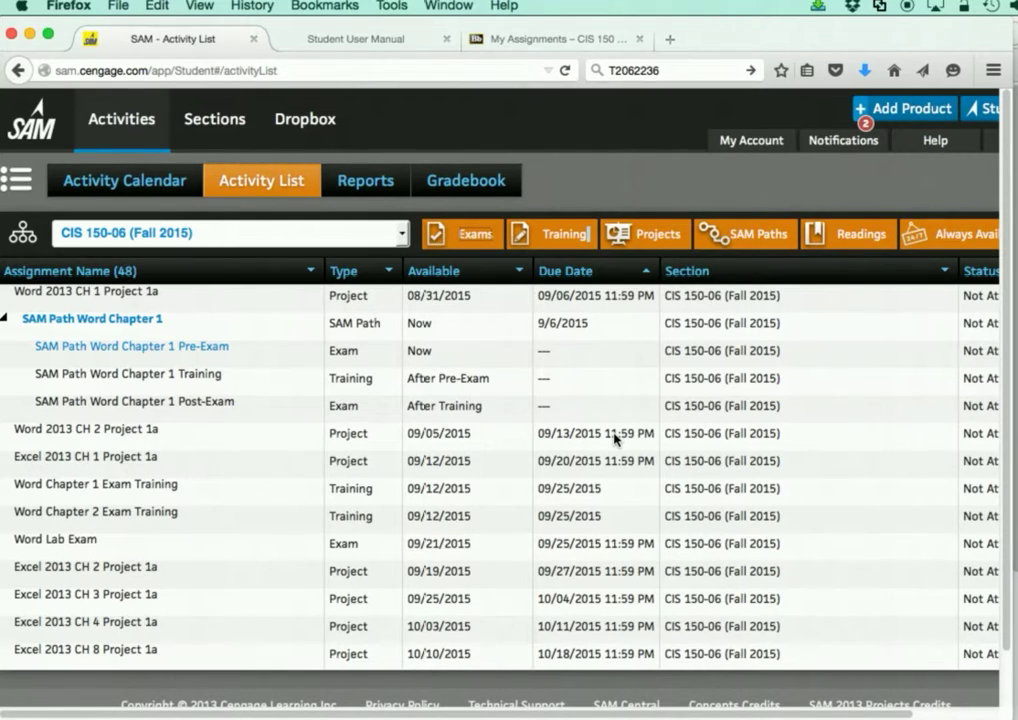
Cancel the Add Product key-code form without a code, then log out of the student account
{"action": "left_click", "coordinate": [914, 111]}
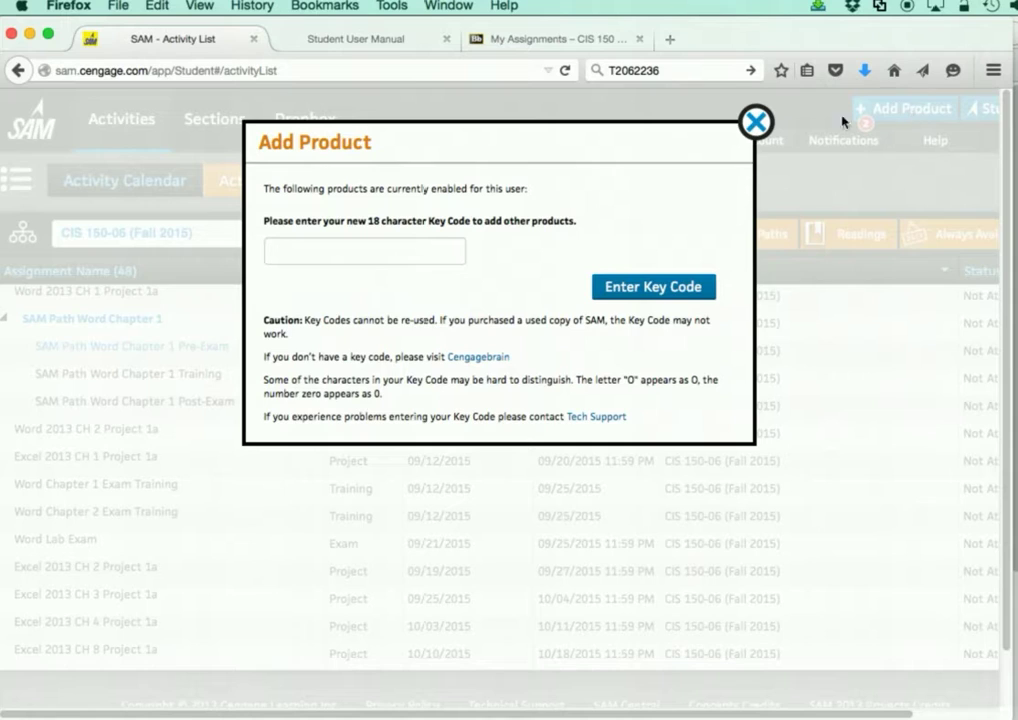
{"action": "left_click", "coordinate": [758, 122]}
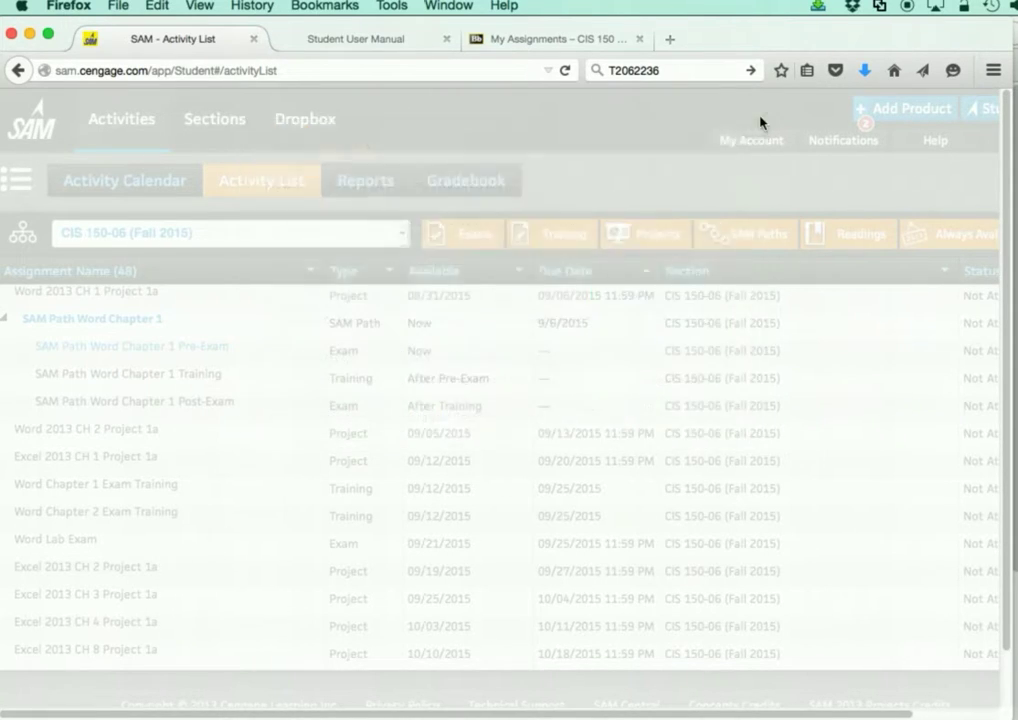
{"action": "scroll", "coordinate": [704, 427], "scroll_direction": "right", "scroll_amount": 2}
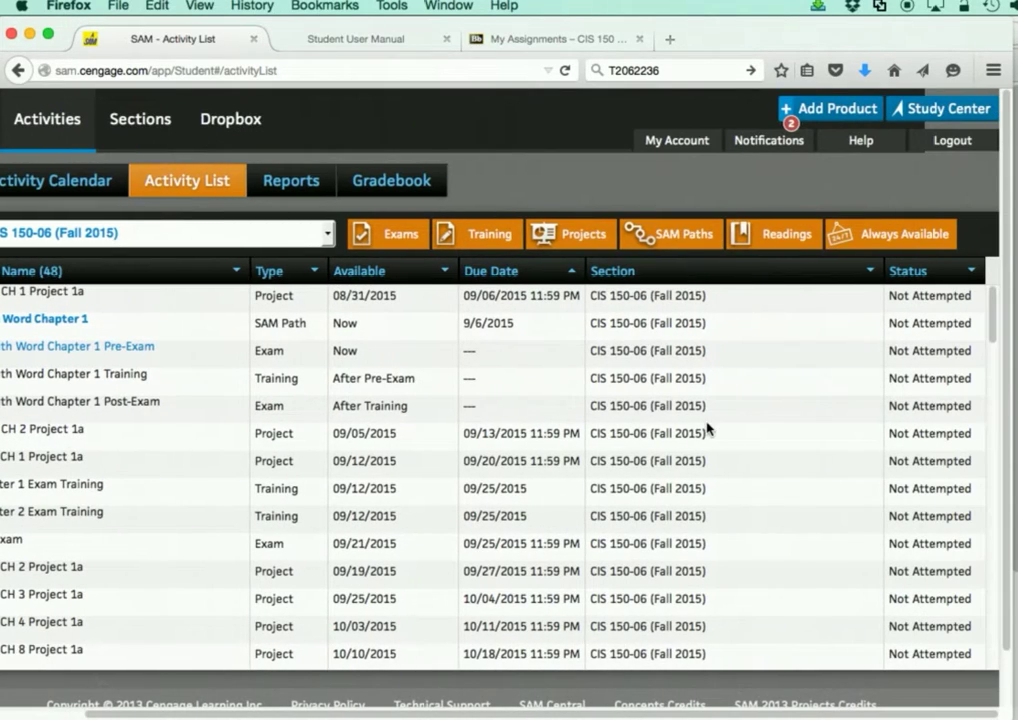
{"action": "left_click", "coordinate": [945, 142]}
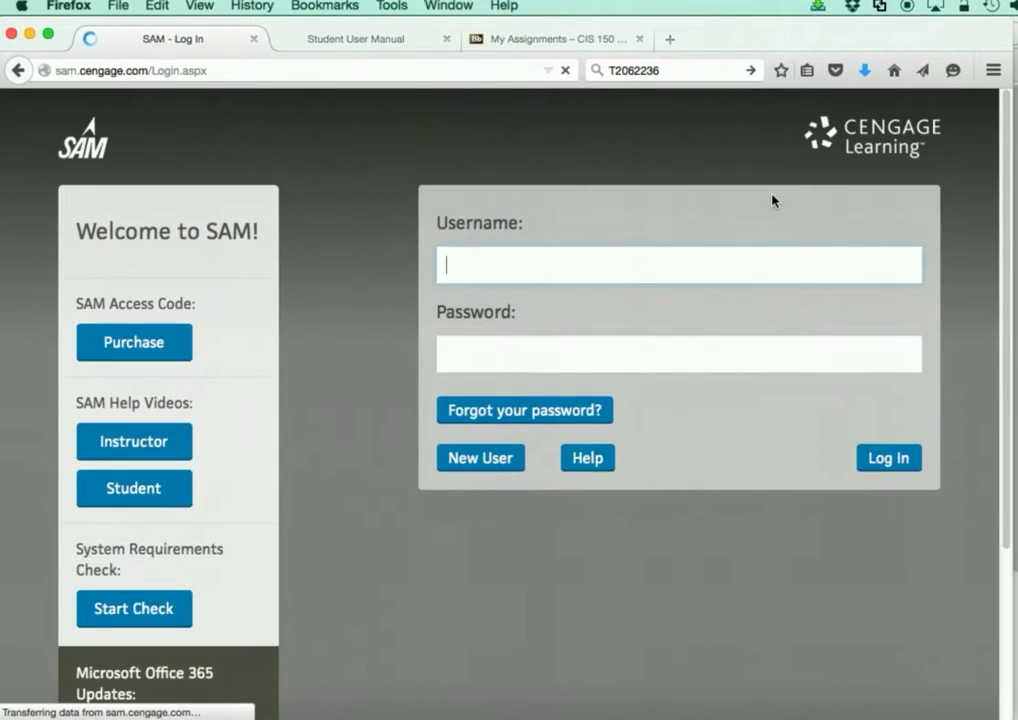
Log in with the student's e-mail address as username and the account password
{"action": "type", "text": "machaje"}
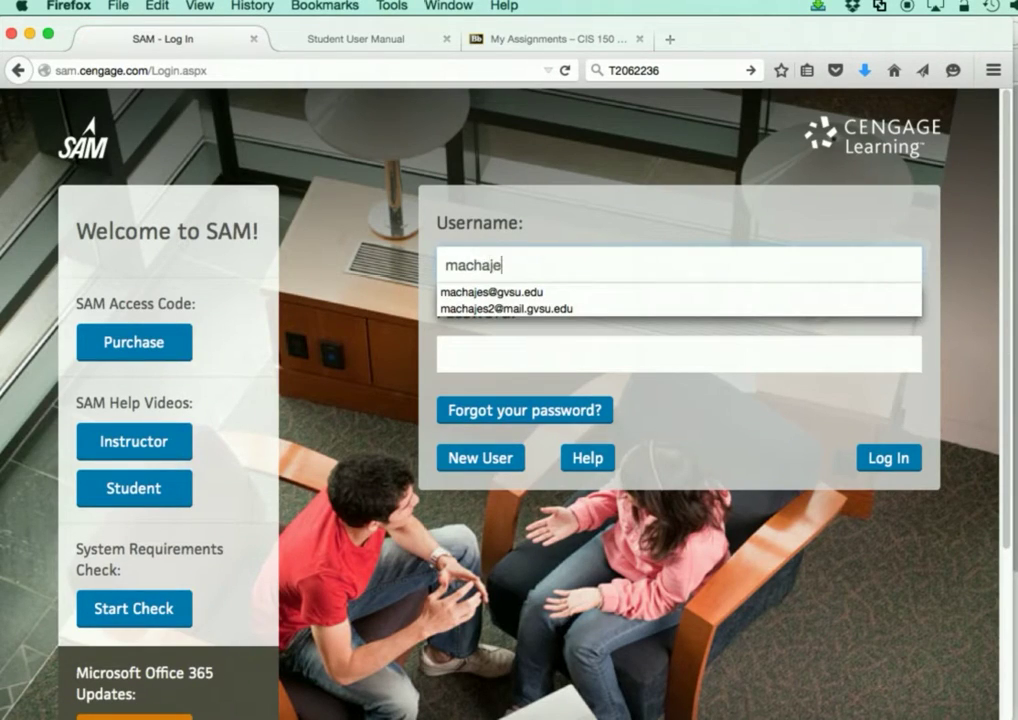
{"action": "key", "text": "Down"}
{"action": "key", "text": "Down"}
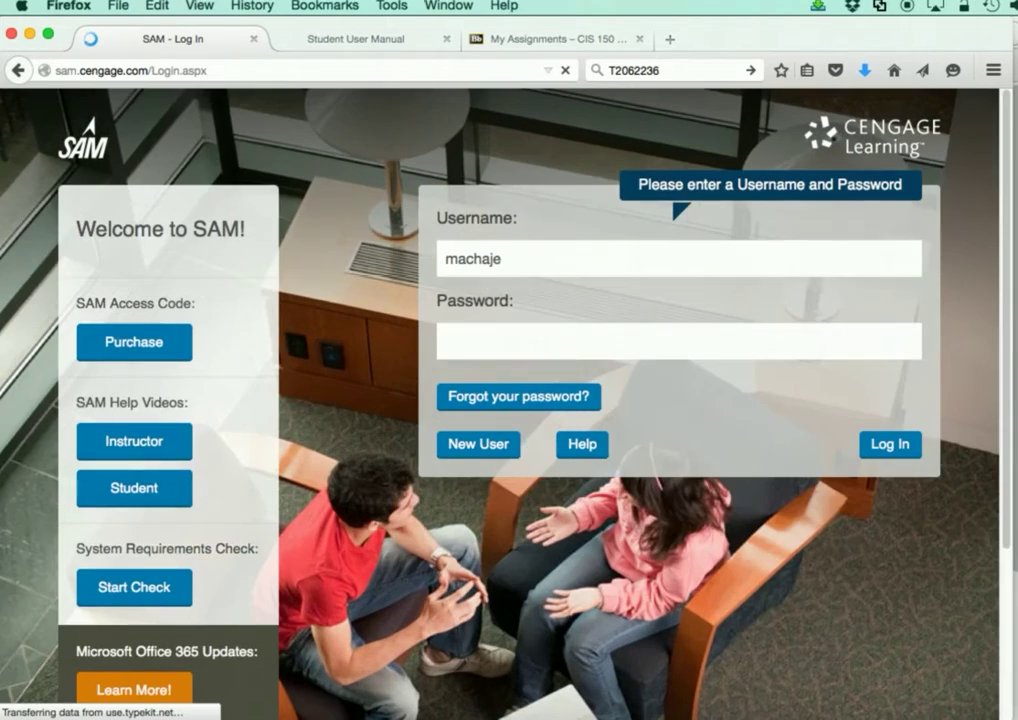
{"action": "left_click", "coordinate": [713, 273]}
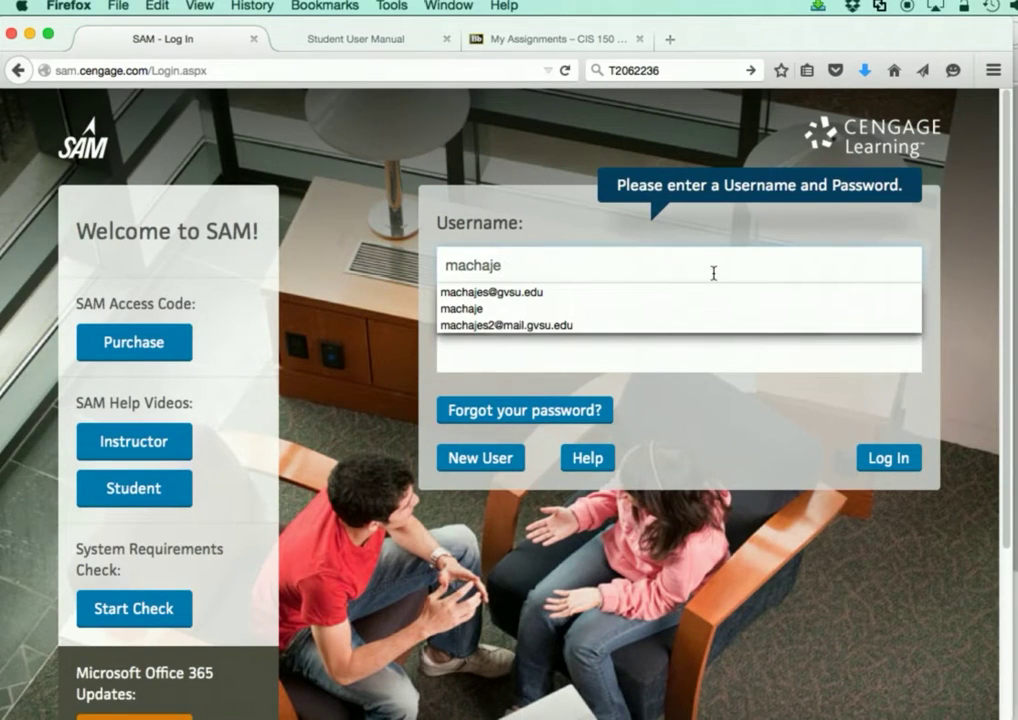
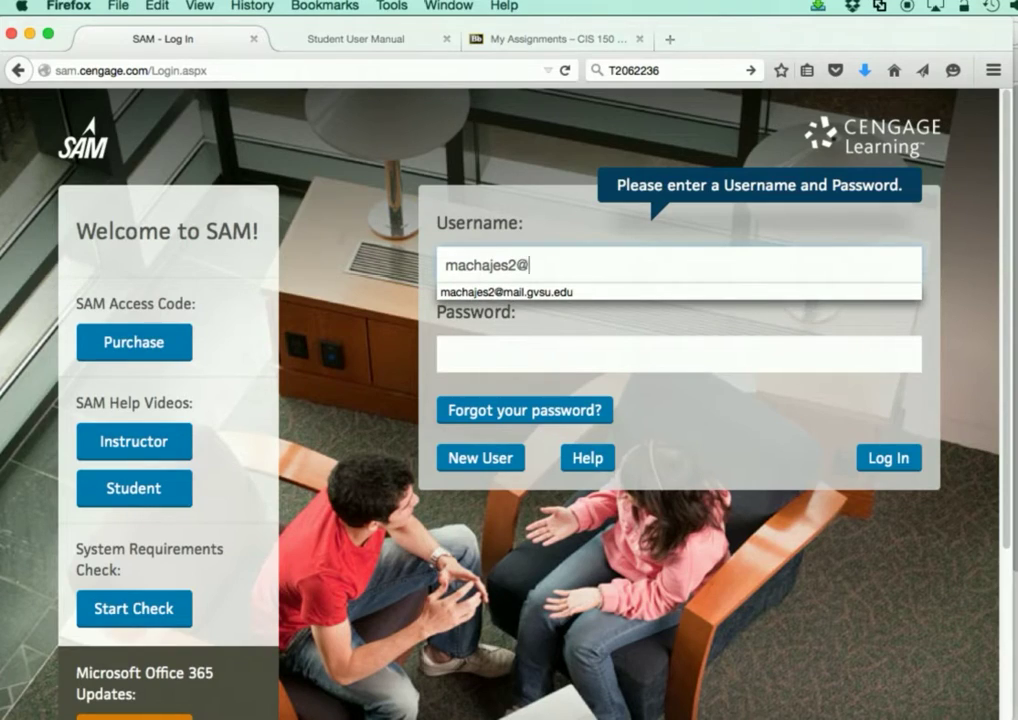
{"action": "left_click", "coordinate": [446, 354]}
{"action": "type", "text": "••••••••••"}
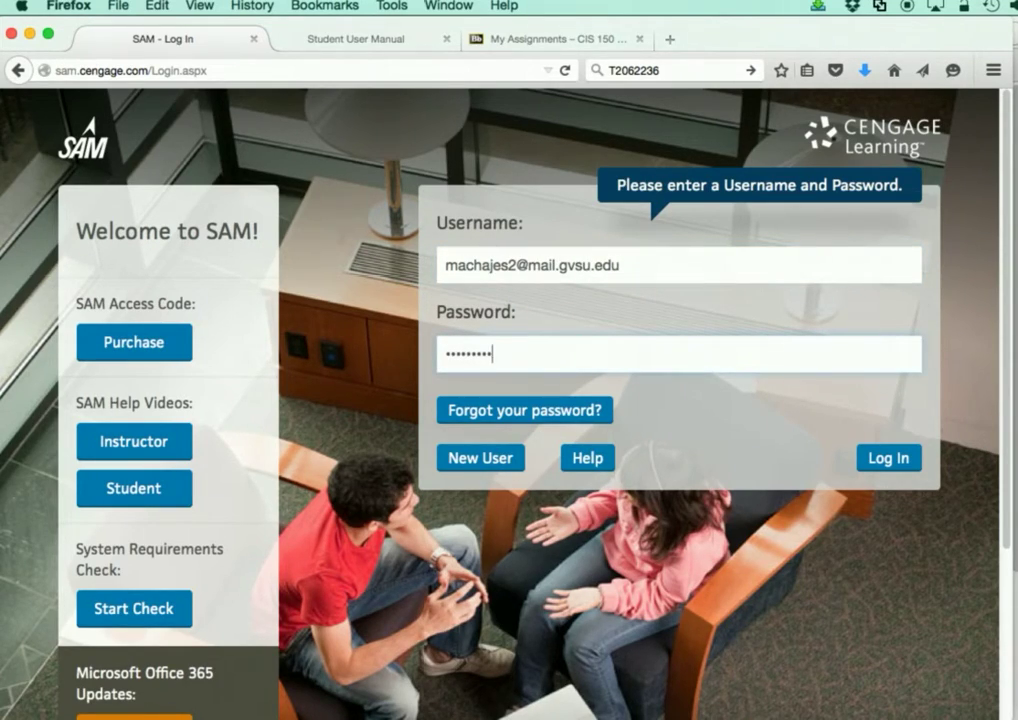
{"action": "left_click", "coordinate": [889, 461]}
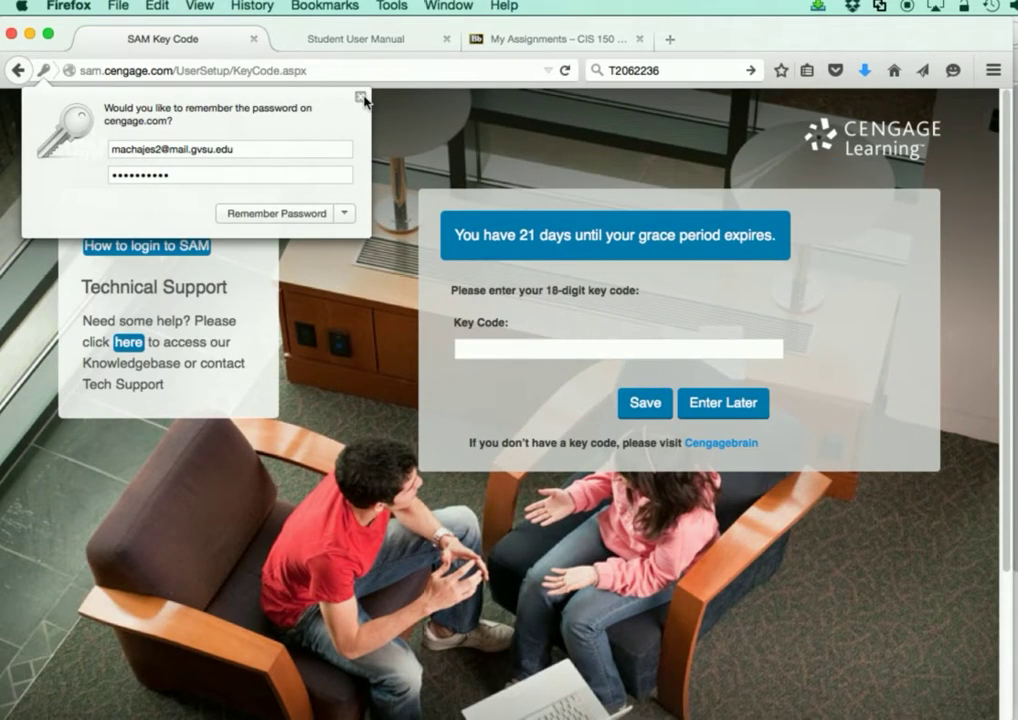
Dismiss Firefox's save-password prompt and choose Enter Later on the Key Code page
{"action": "left_click", "coordinate": [360, 97]}
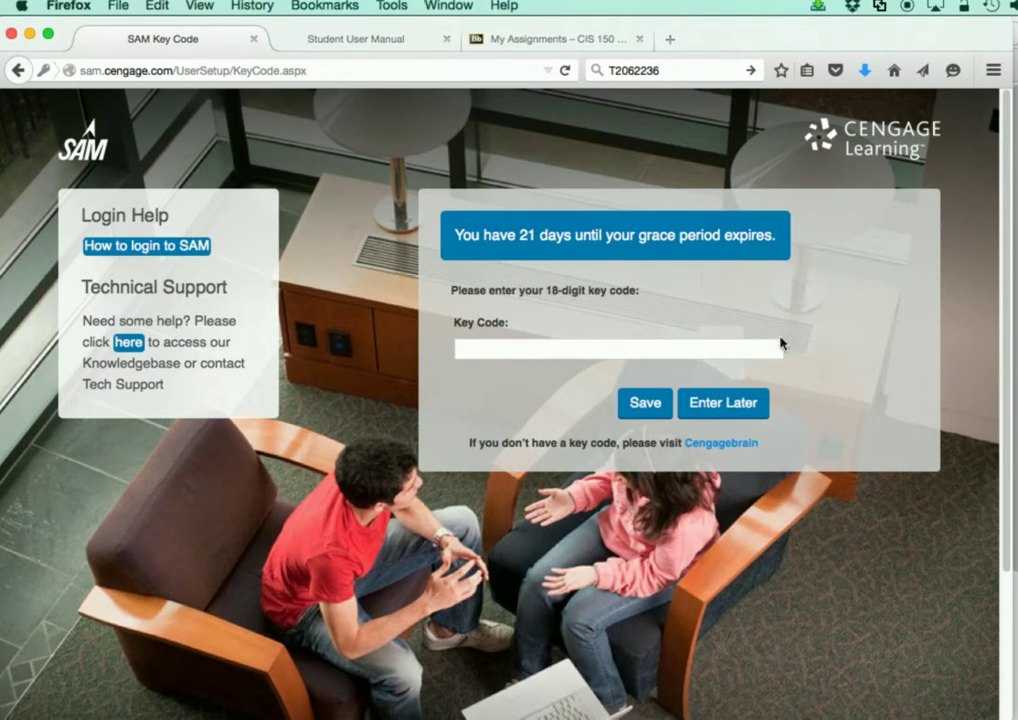
{"action": "left_click", "coordinate": [748, 404]}
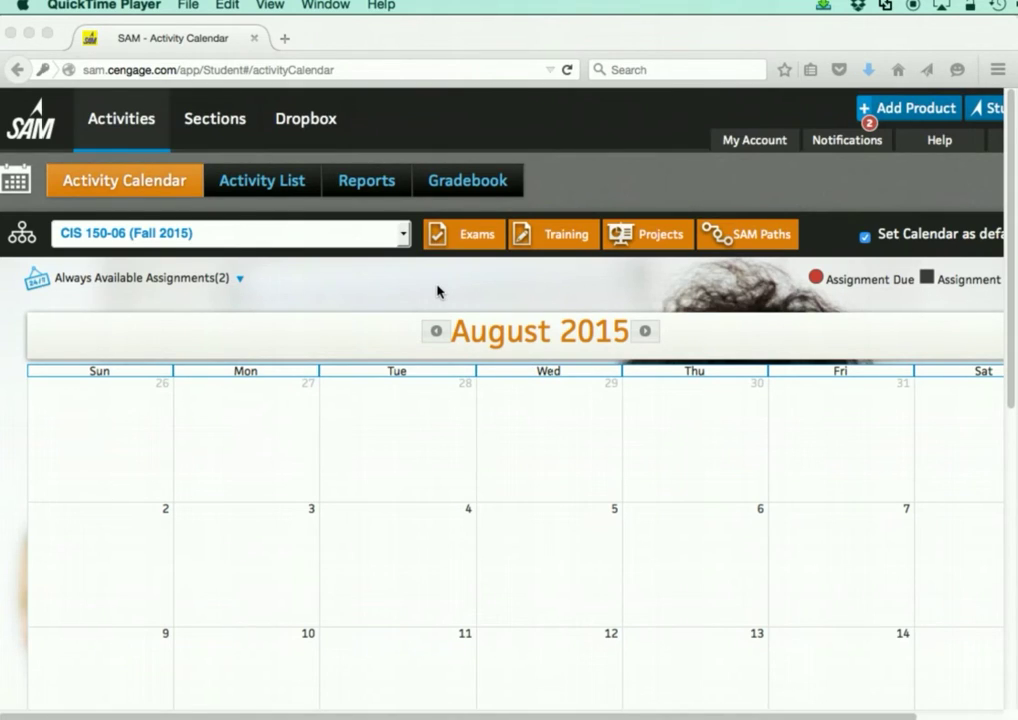
Switch from the August 2015 Activity Calendar to the Activity List
{"action": "left_click", "coordinate": [267, 187]}
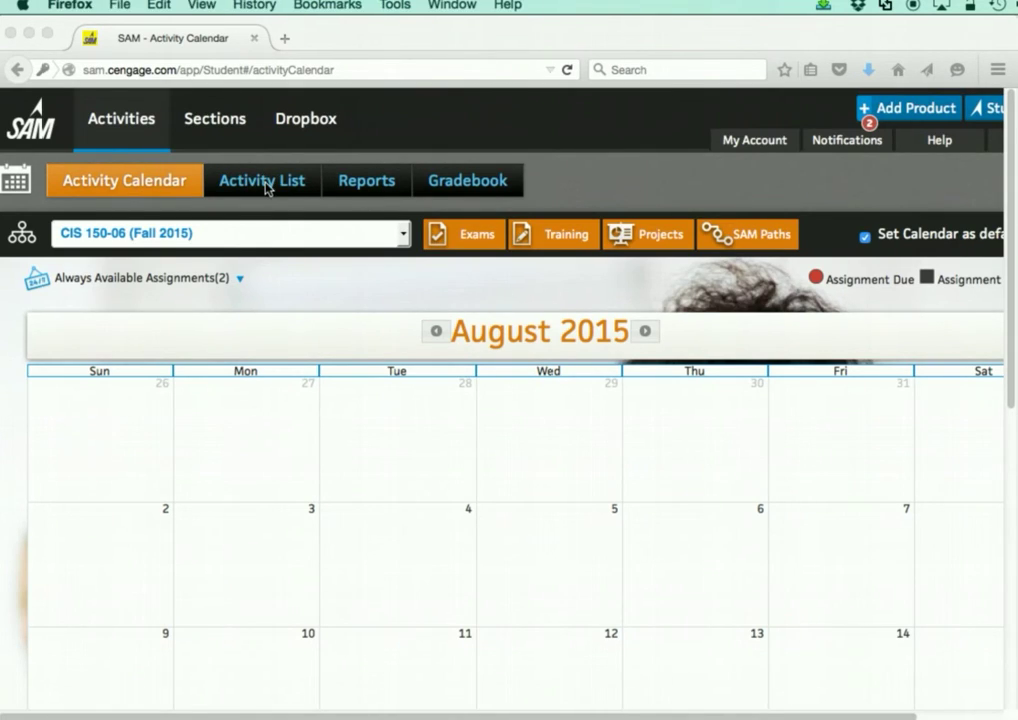
{"action": "left_click", "coordinate": [267, 187]}
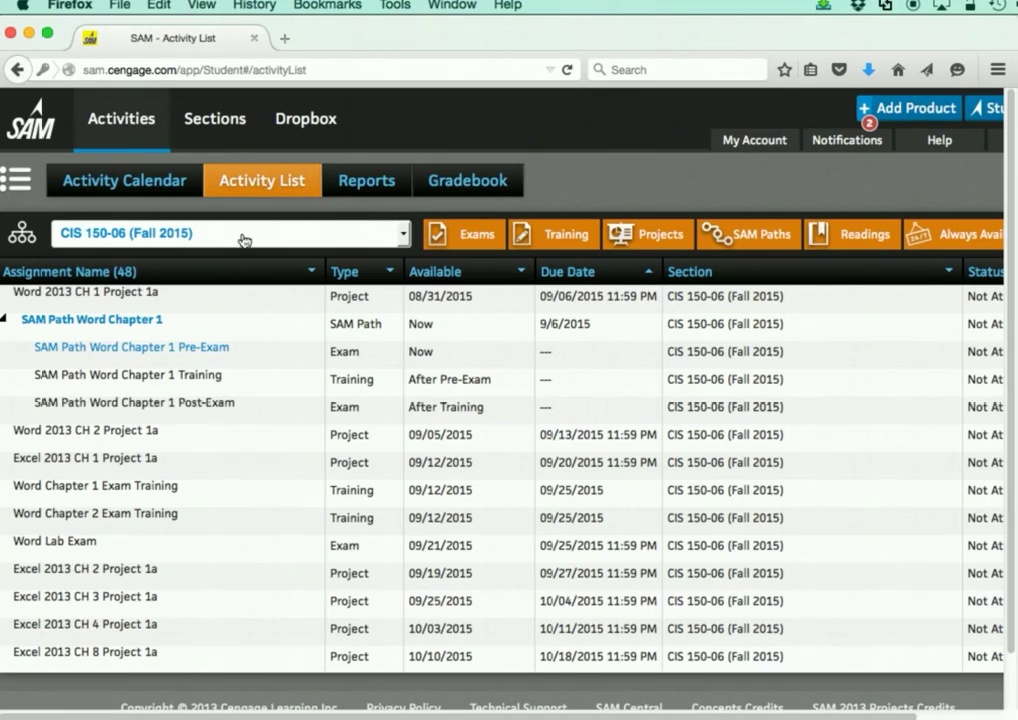